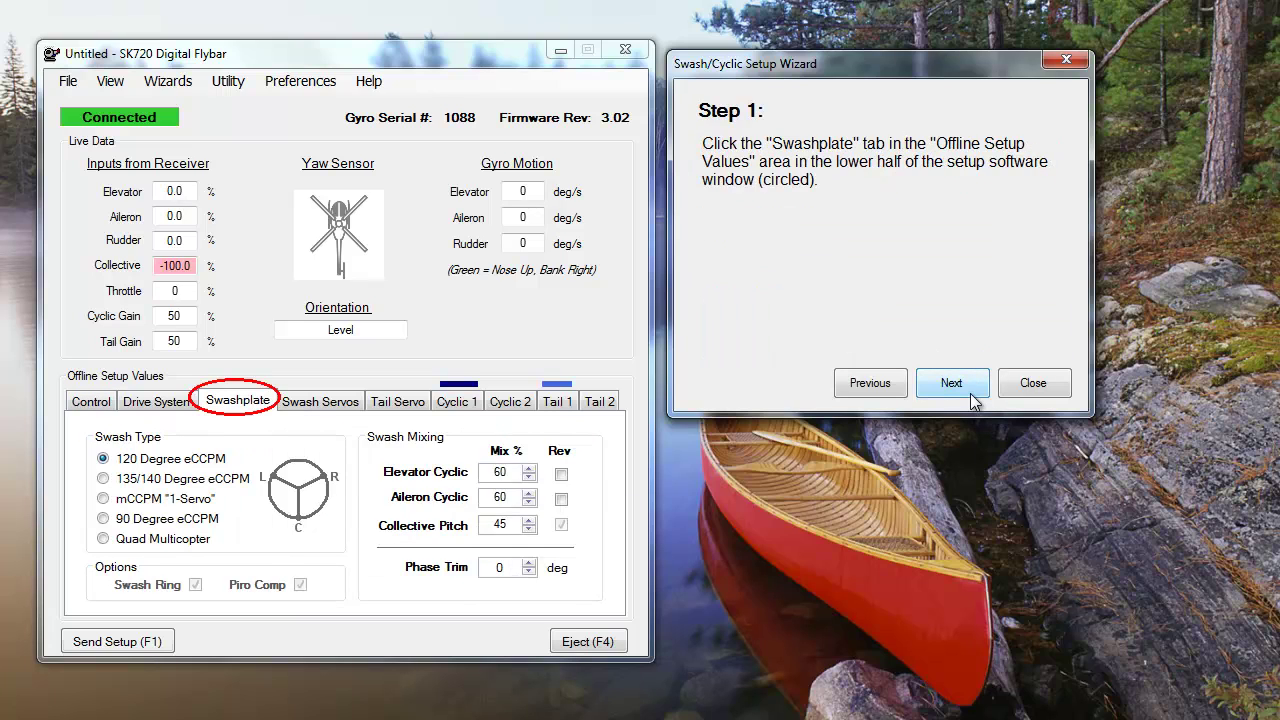
# Select the 120 Degree eCCPM swash type in the wizard's Step 2 and send the setup to the gyro
pyautogui.click(951, 385)
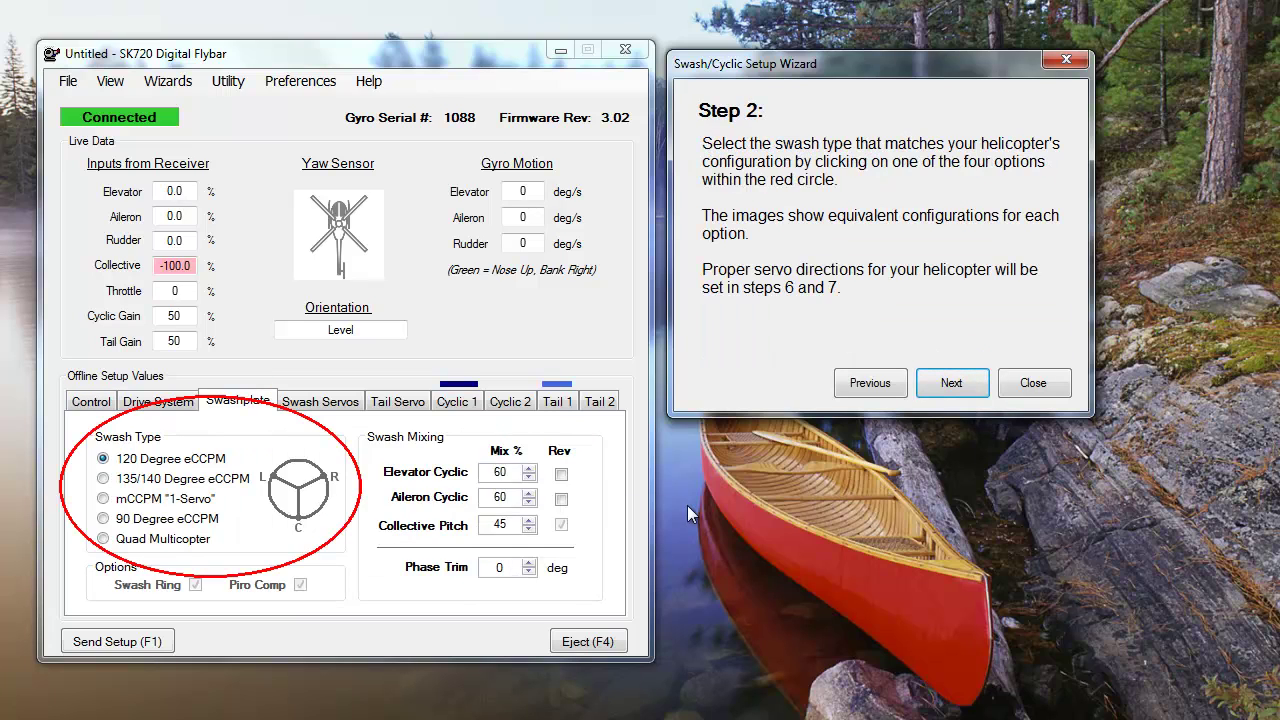
pyautogui.click(104, 479)
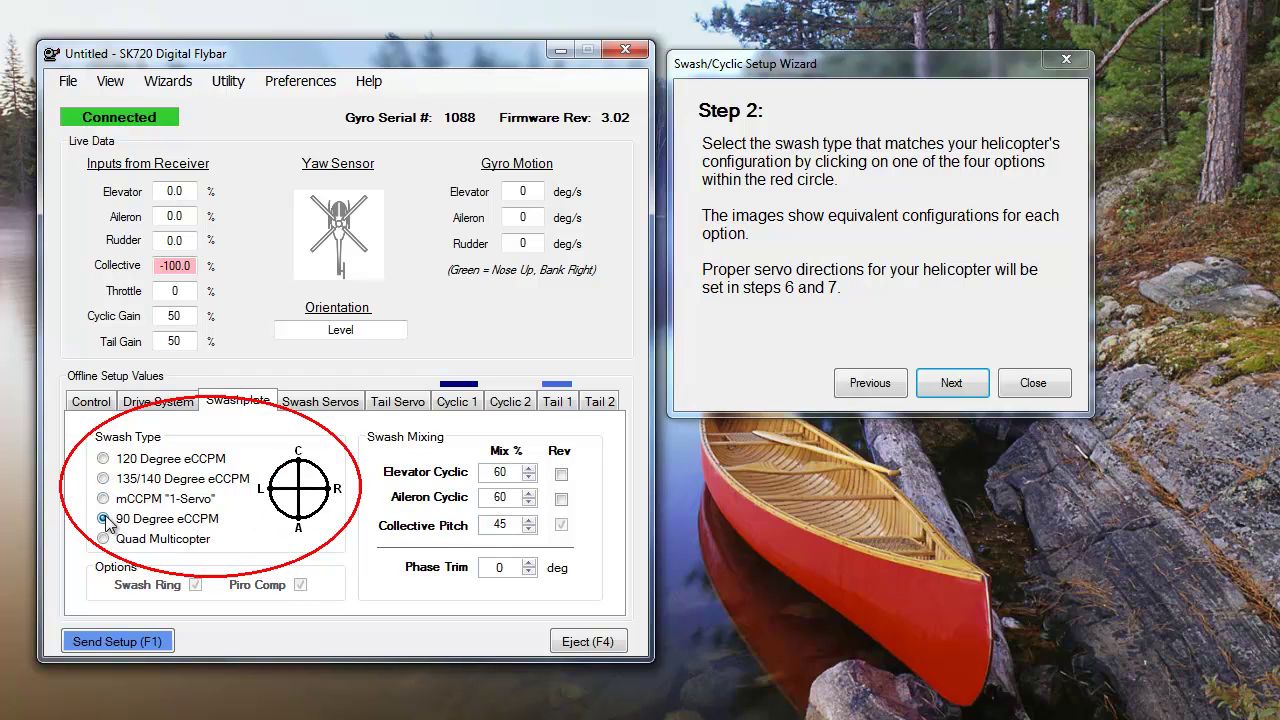
pyautogui.click(103, 459)
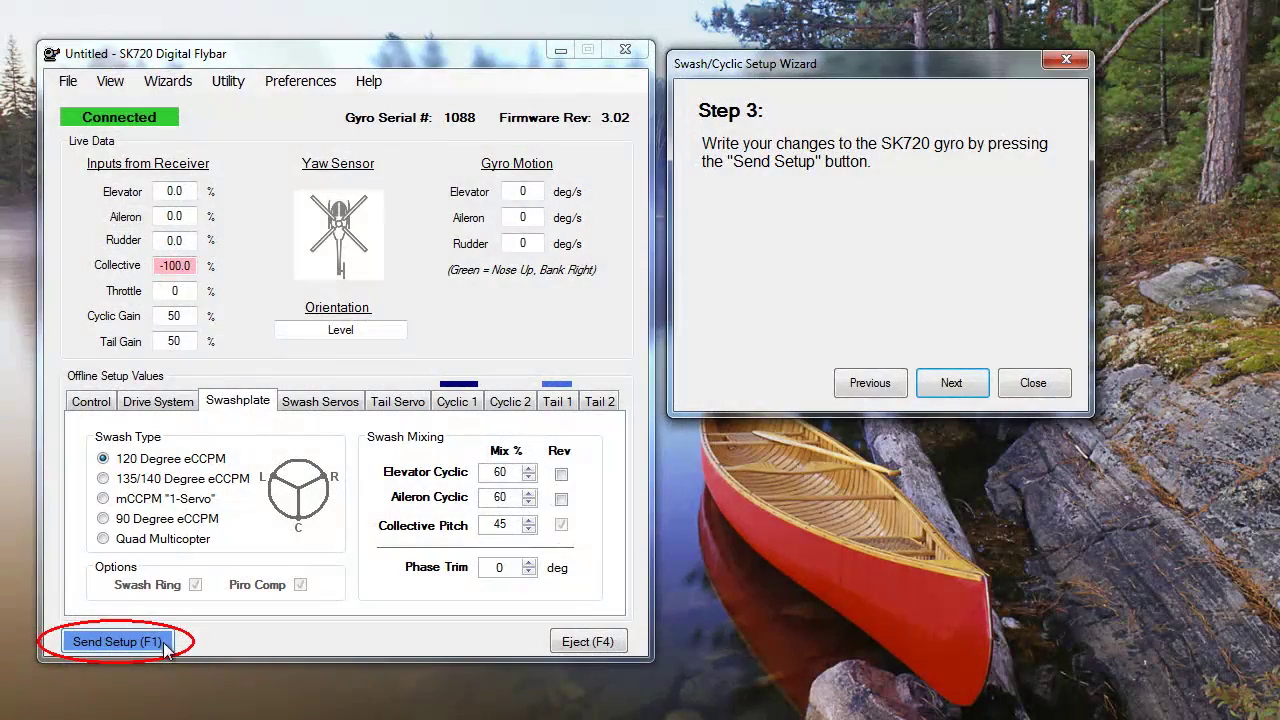
pyautogui.click(160, 645)
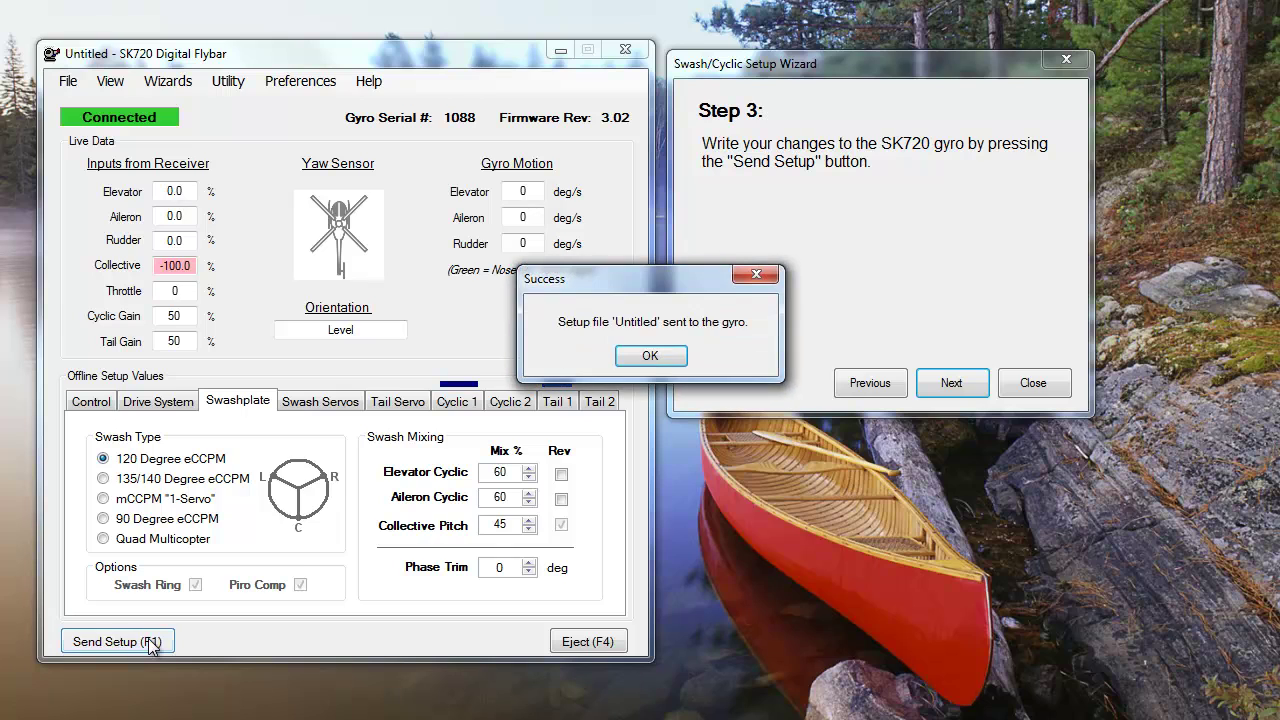
pyautogui.click(668, 362)
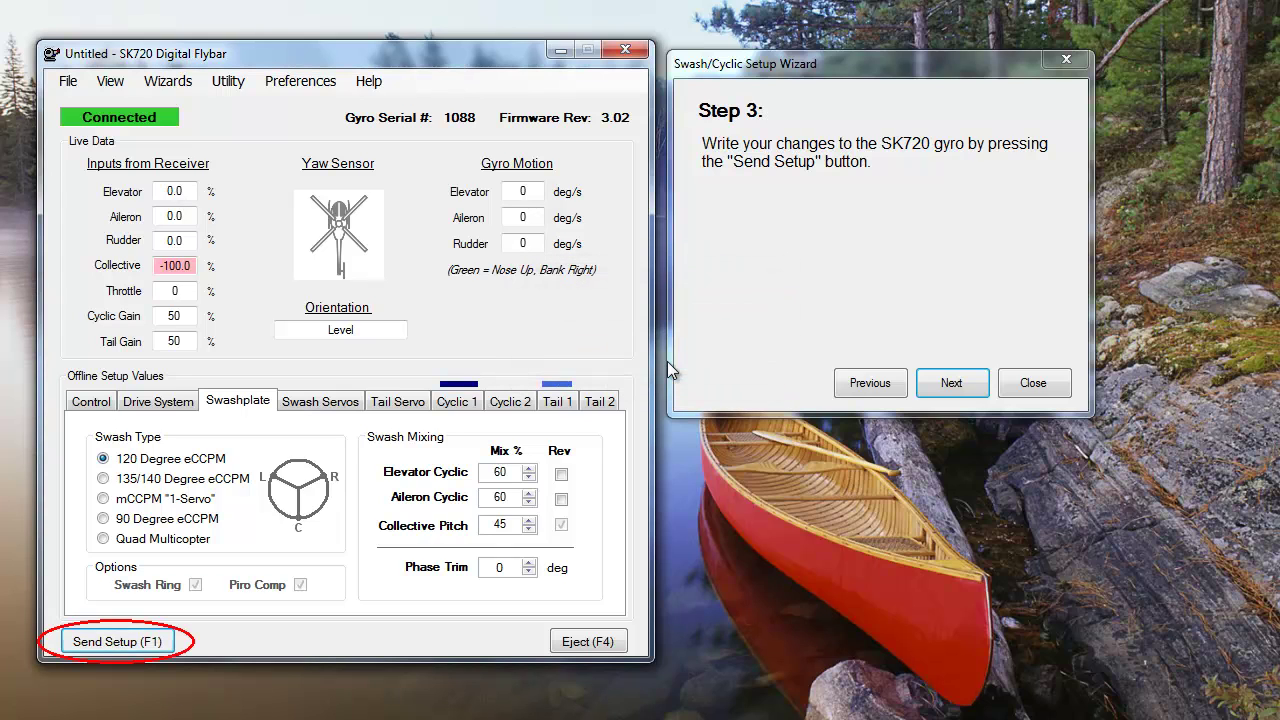
# Continue the wizard to Step 6, reverse the Center and Left swash servos, and send the setup to the gyro
pyautogui.click(951, 383)
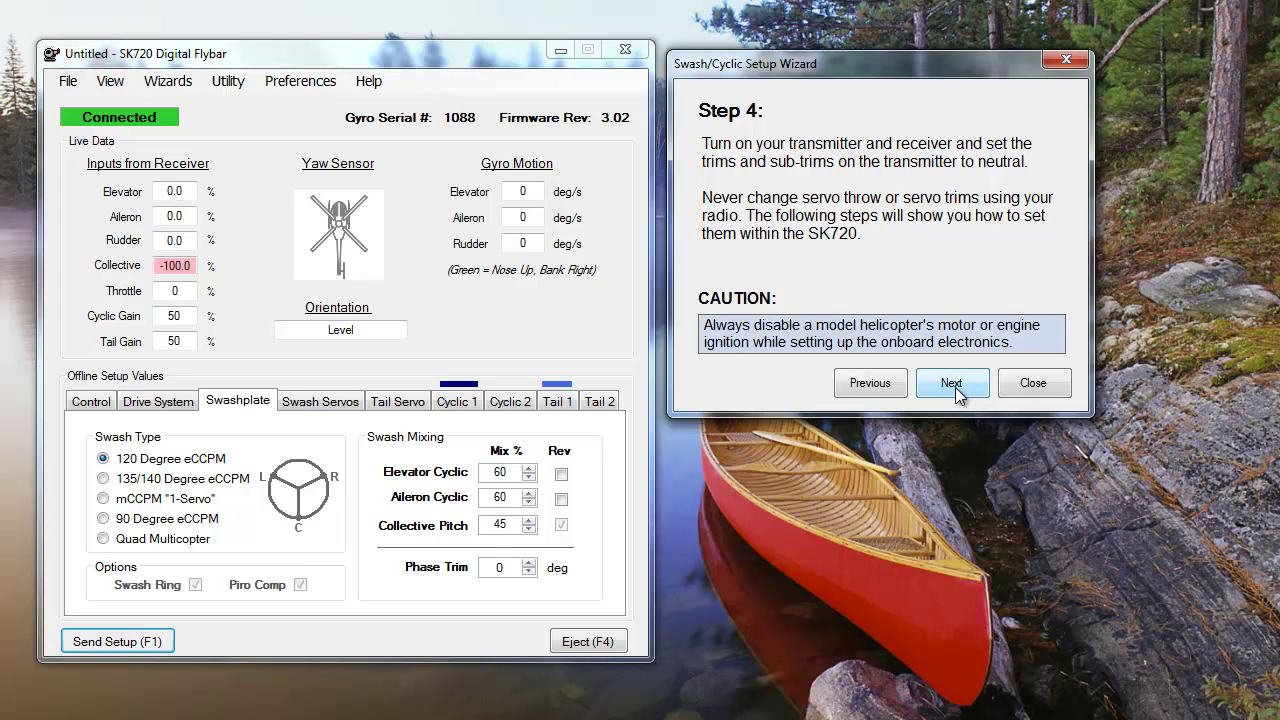
pyautogui.click(955, 386)
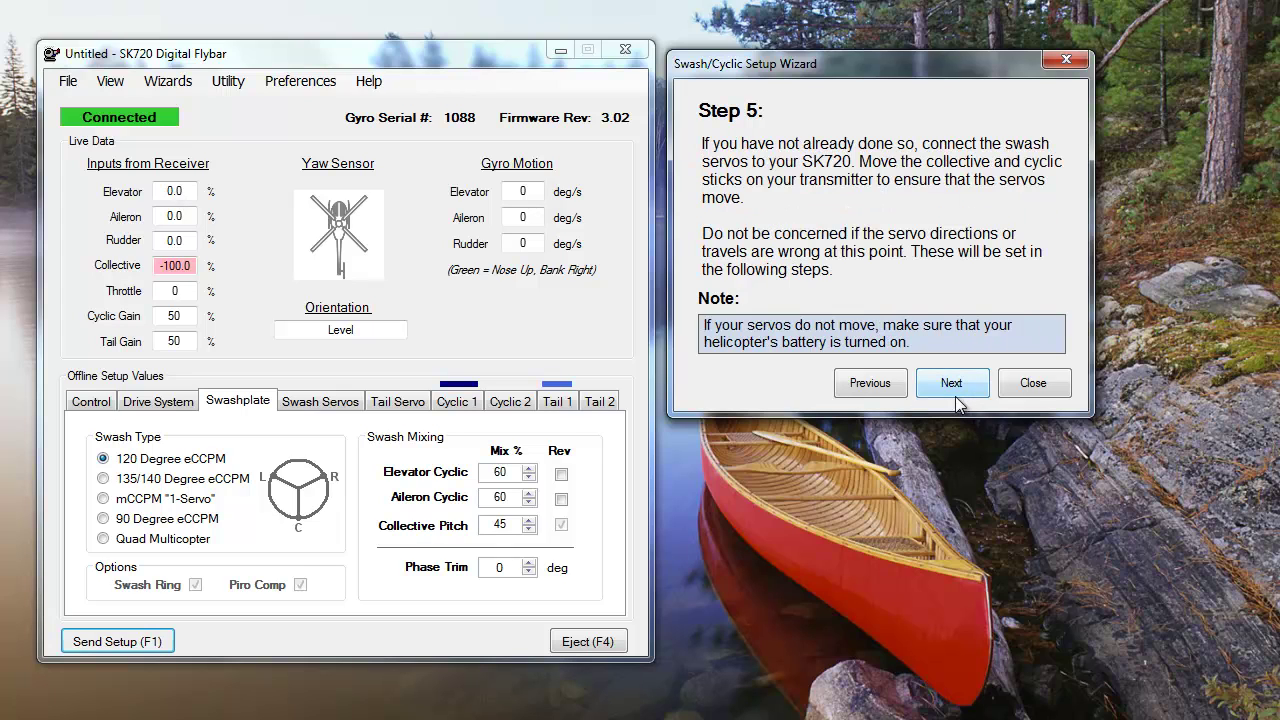
pyautogui.click(960, 384)
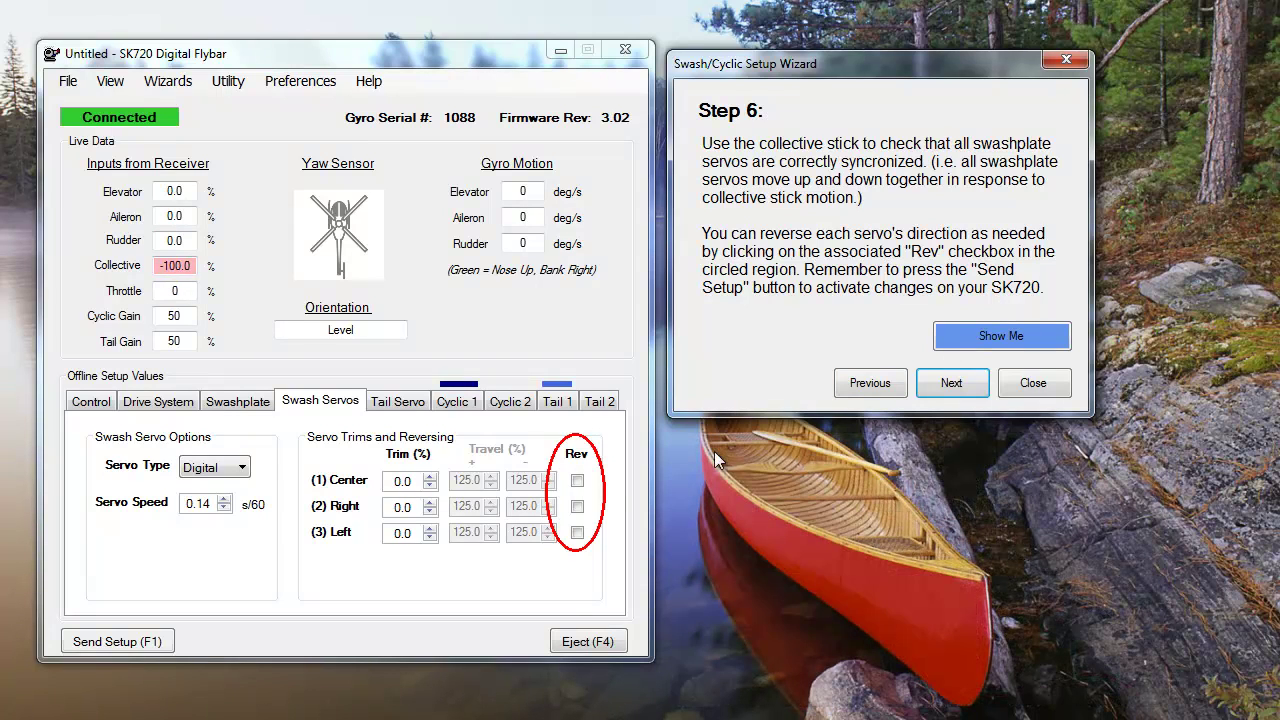
pyautogui.click(578, 483)
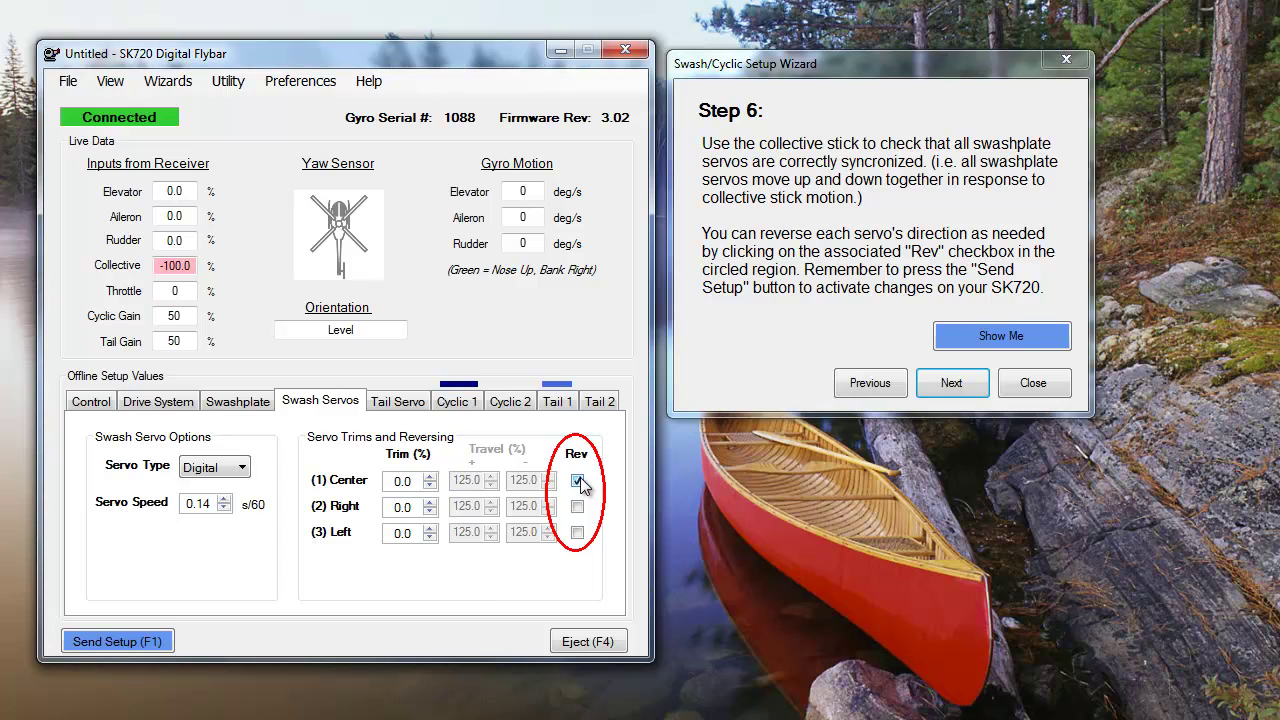
pyautogui.click(578, 534)
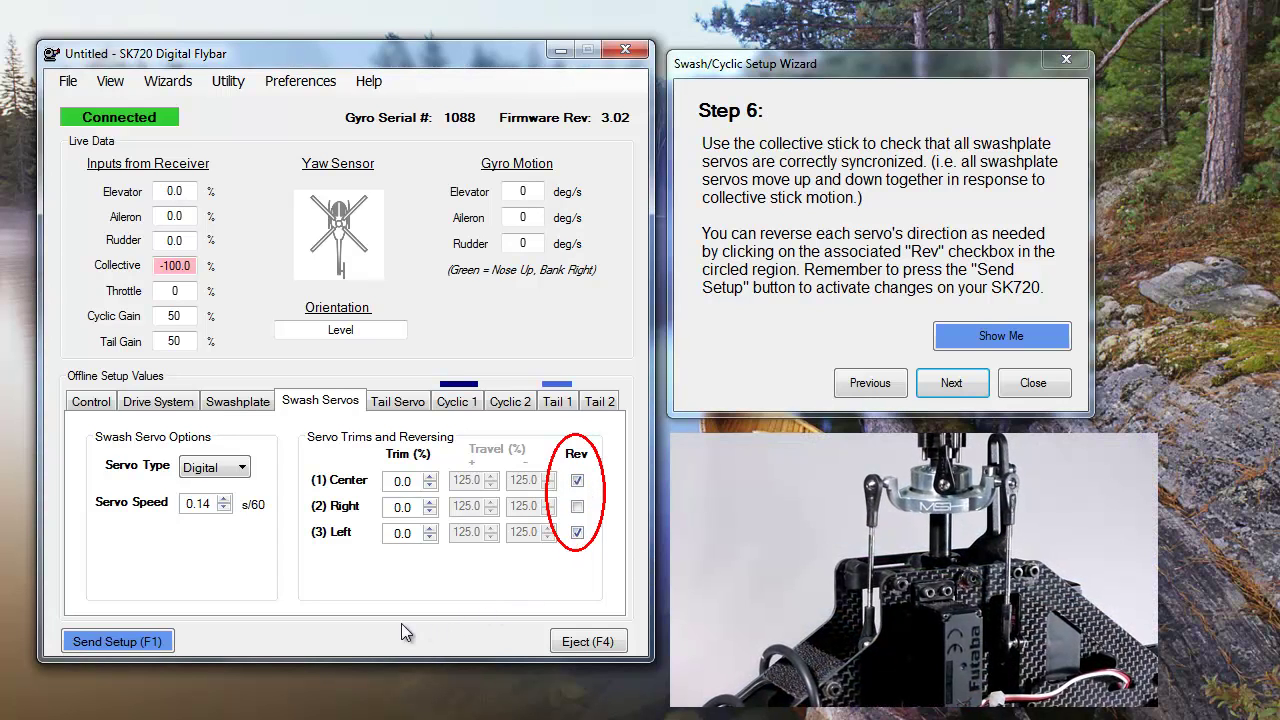
pyautogui.click(140, 652)
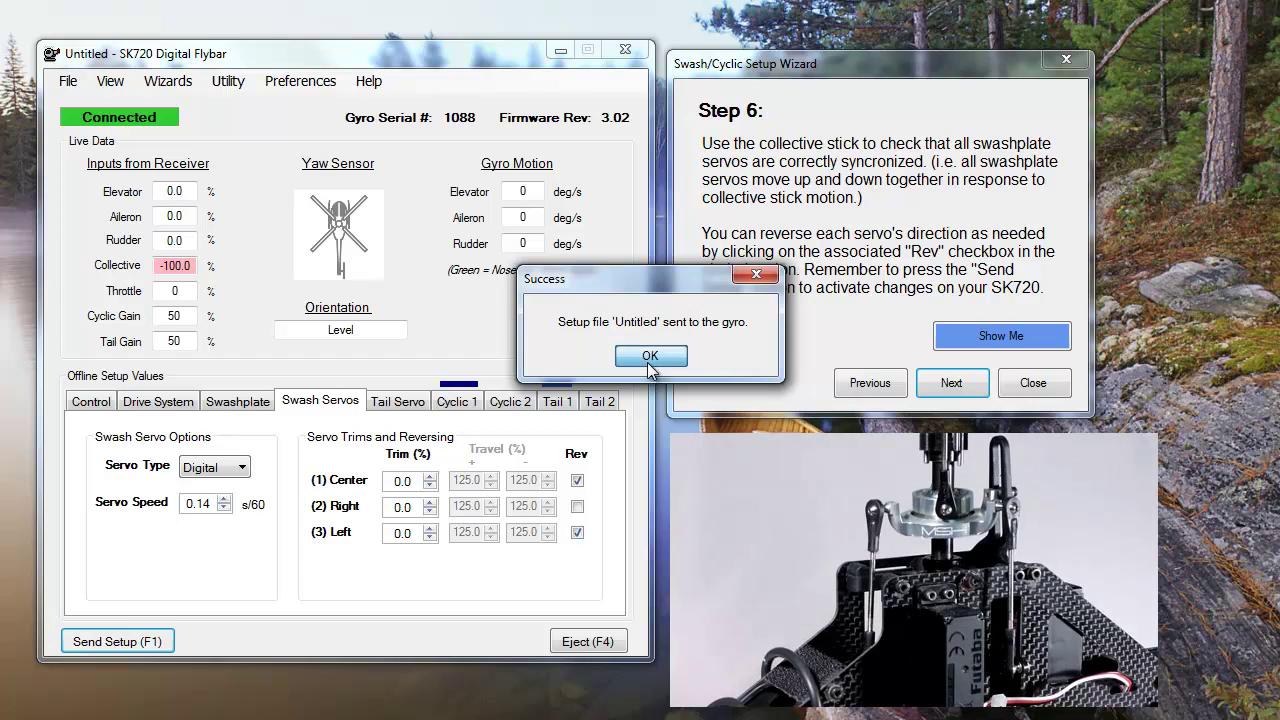
pyautogui.press('Return')
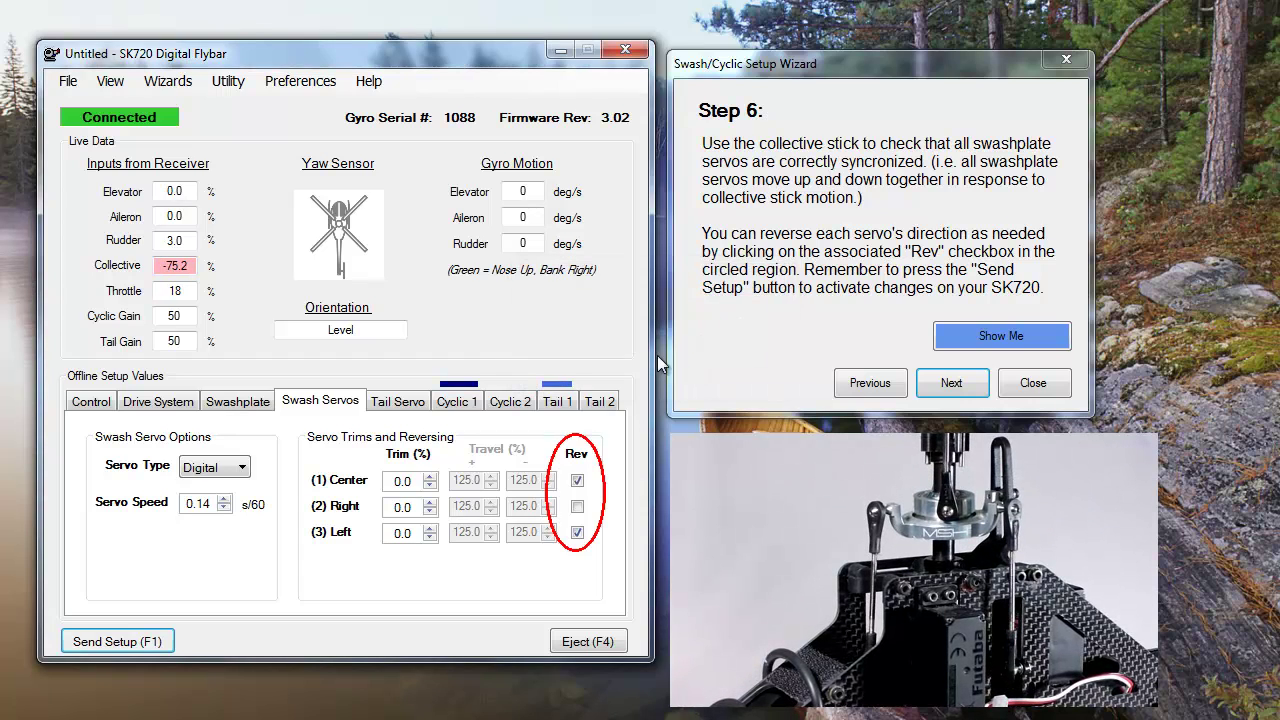
# Advance the wizard past the aileron/elevator direction check and collective stick centring to the Step 9 servo trims
pyautogui.click(960, 397)
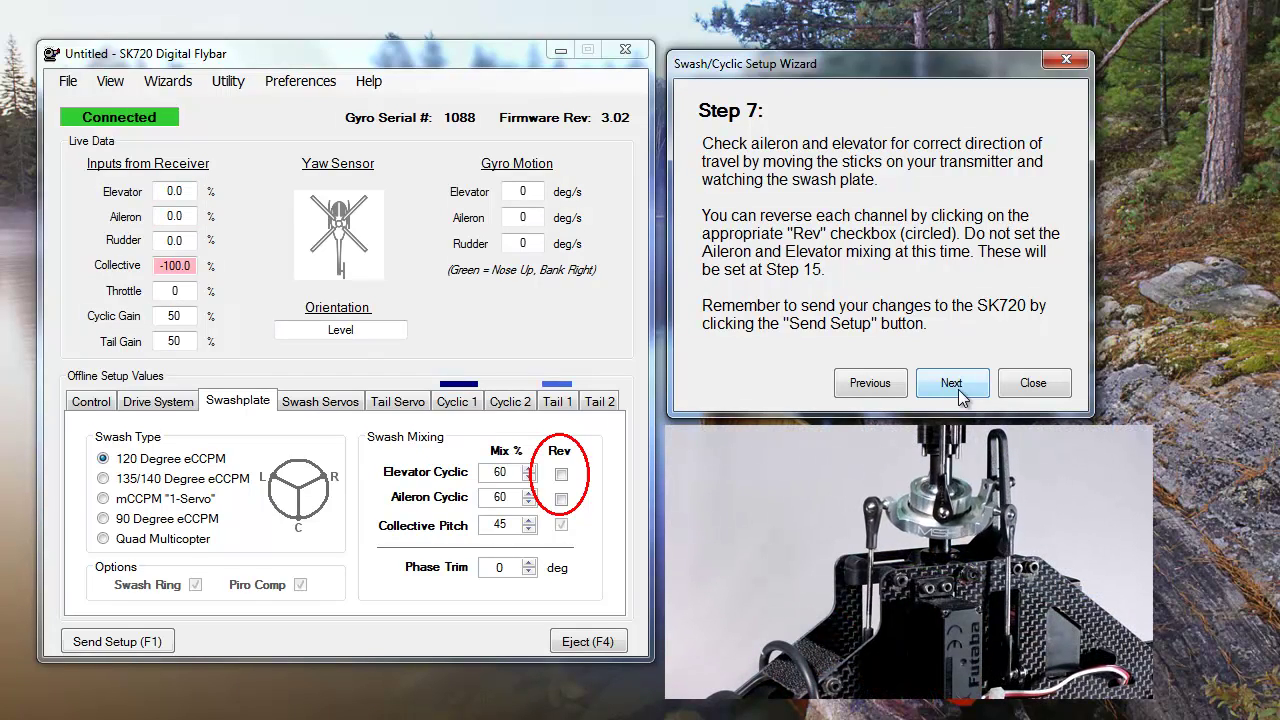
pyautogui.click(951, 384)
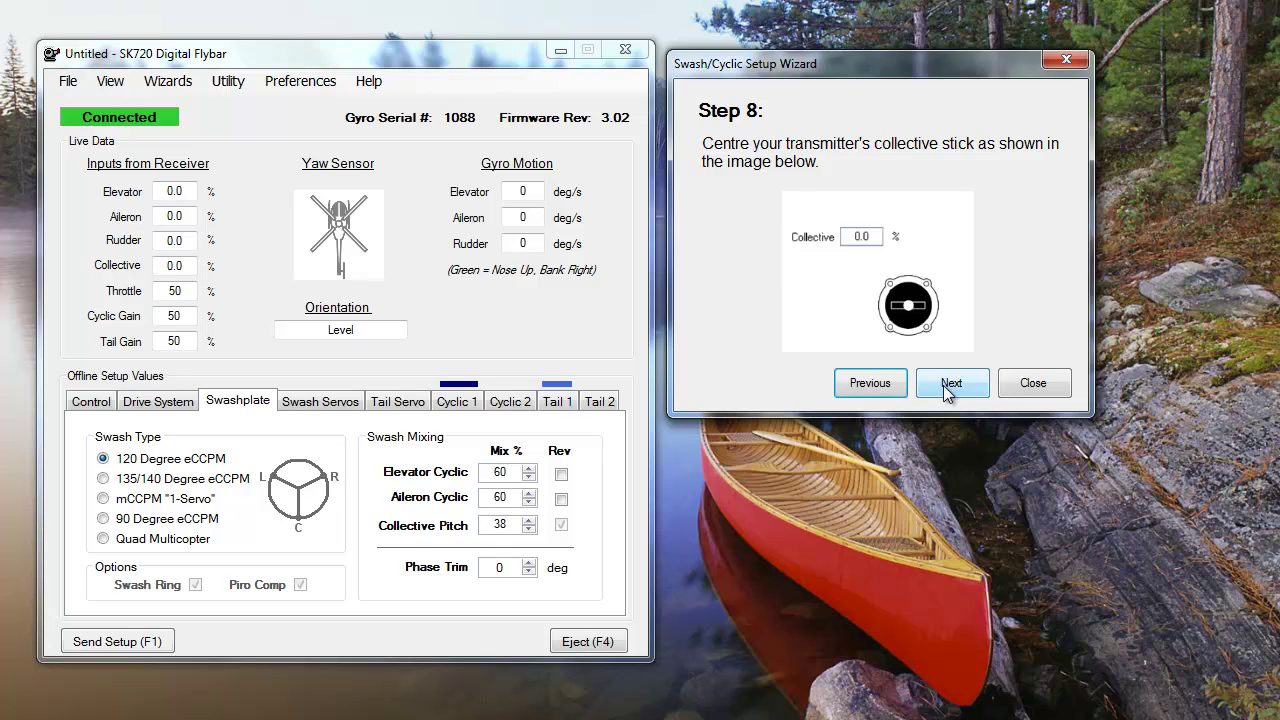
pyautogui.click(945, 385)
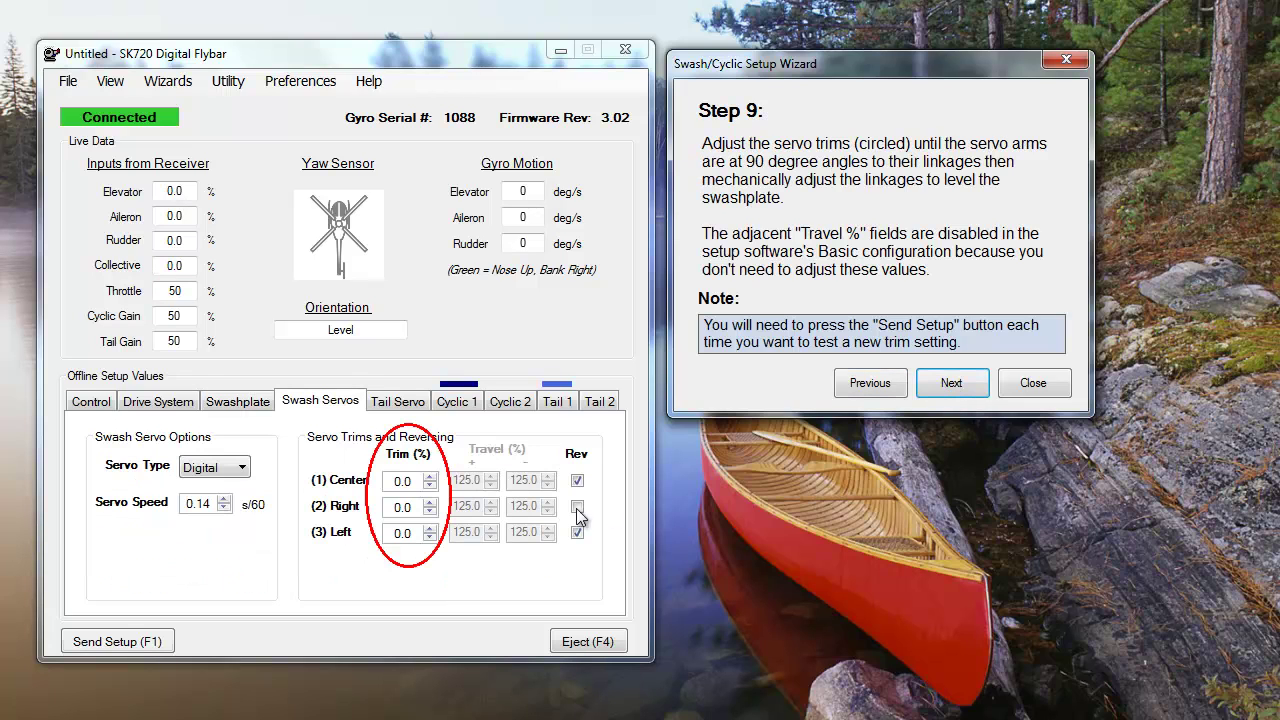
# Set the servo trims to 15.0 for Center, -11.0 for Right and 15.0 for Left, and send the setup to the gyro
pyautogui.click(398, 483)
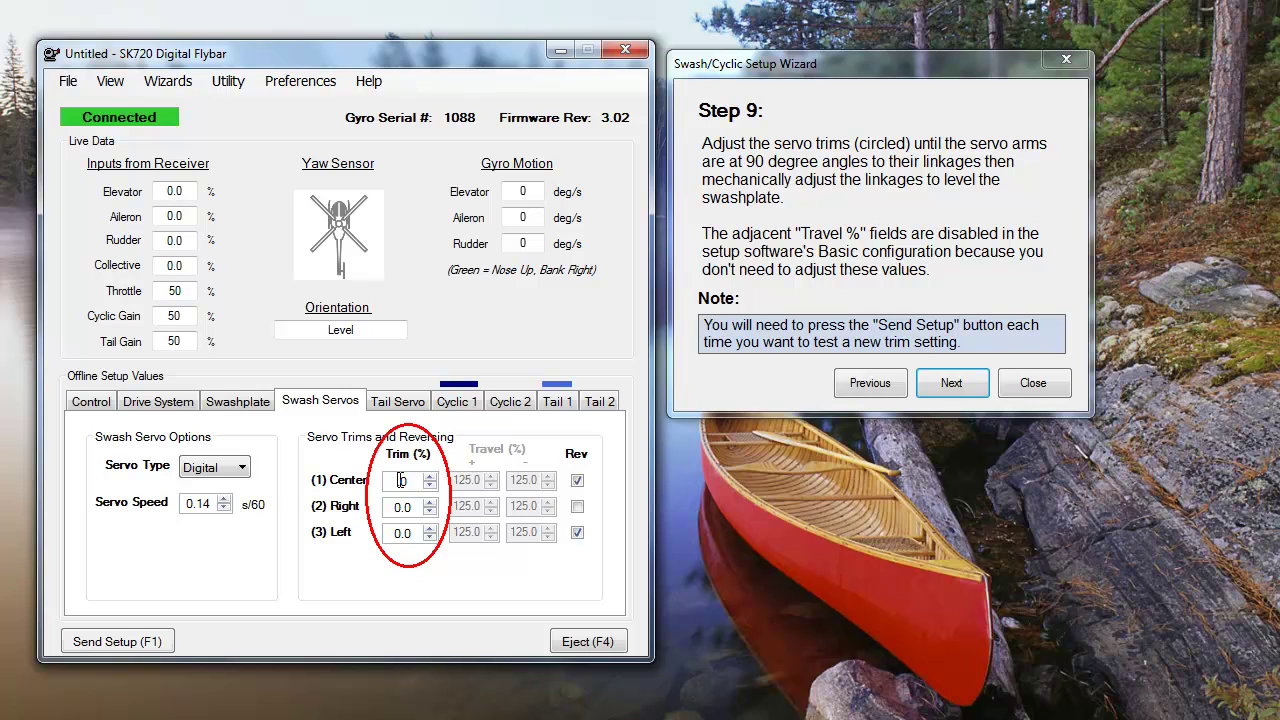
pyautogui.press('F1')
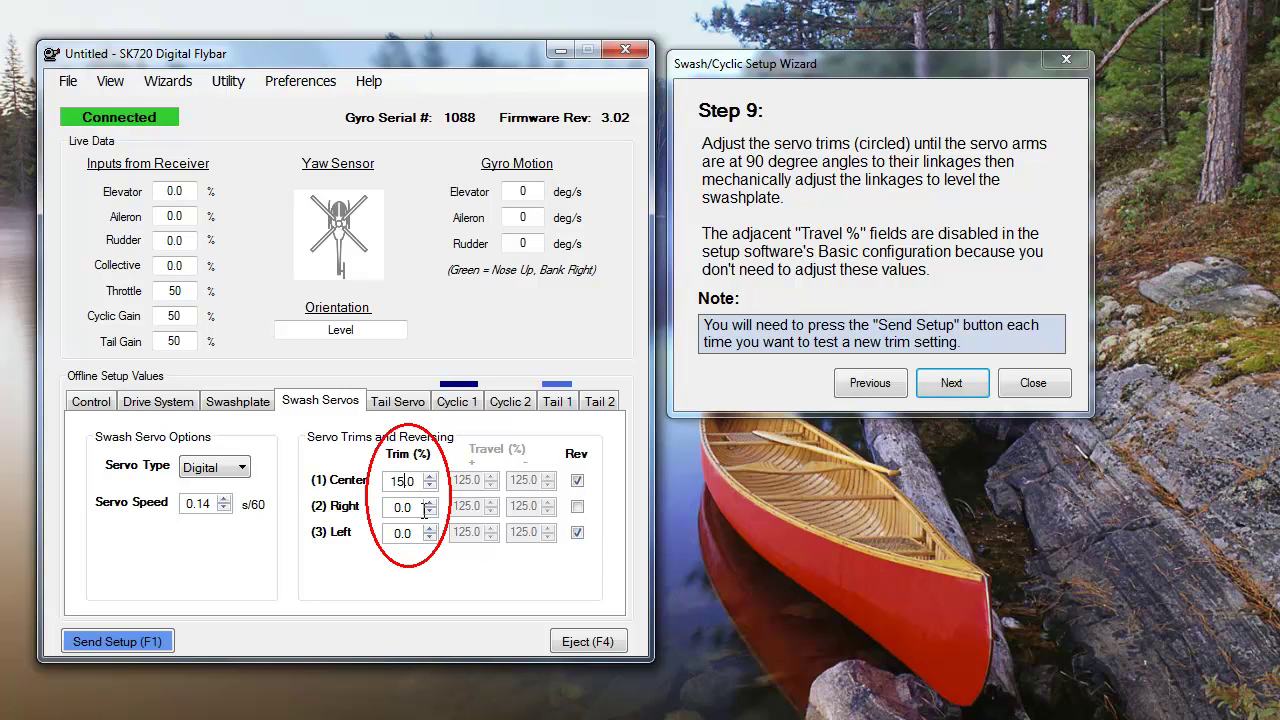
pyautogui.click(398, 508)
pyautogui.write('.0')
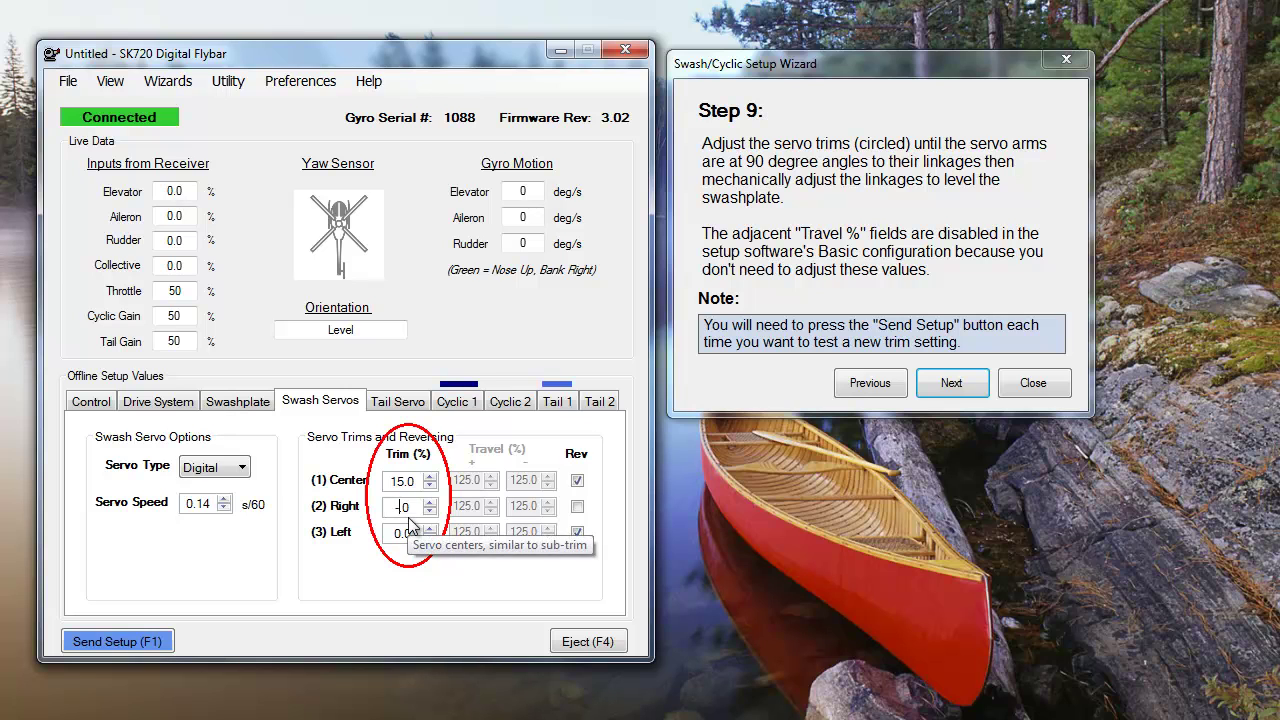
pyautogui.write('-')
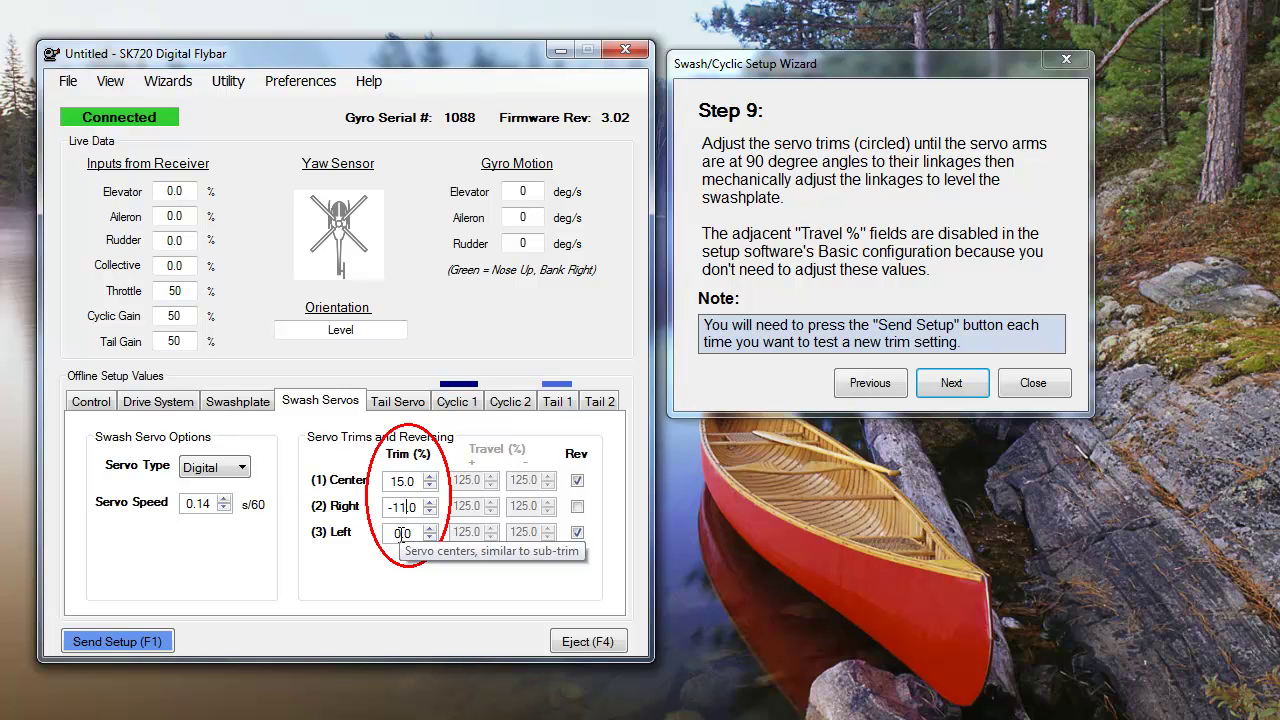
pyautogui.click(399, 541)
pyautogui.press('BackSpace')
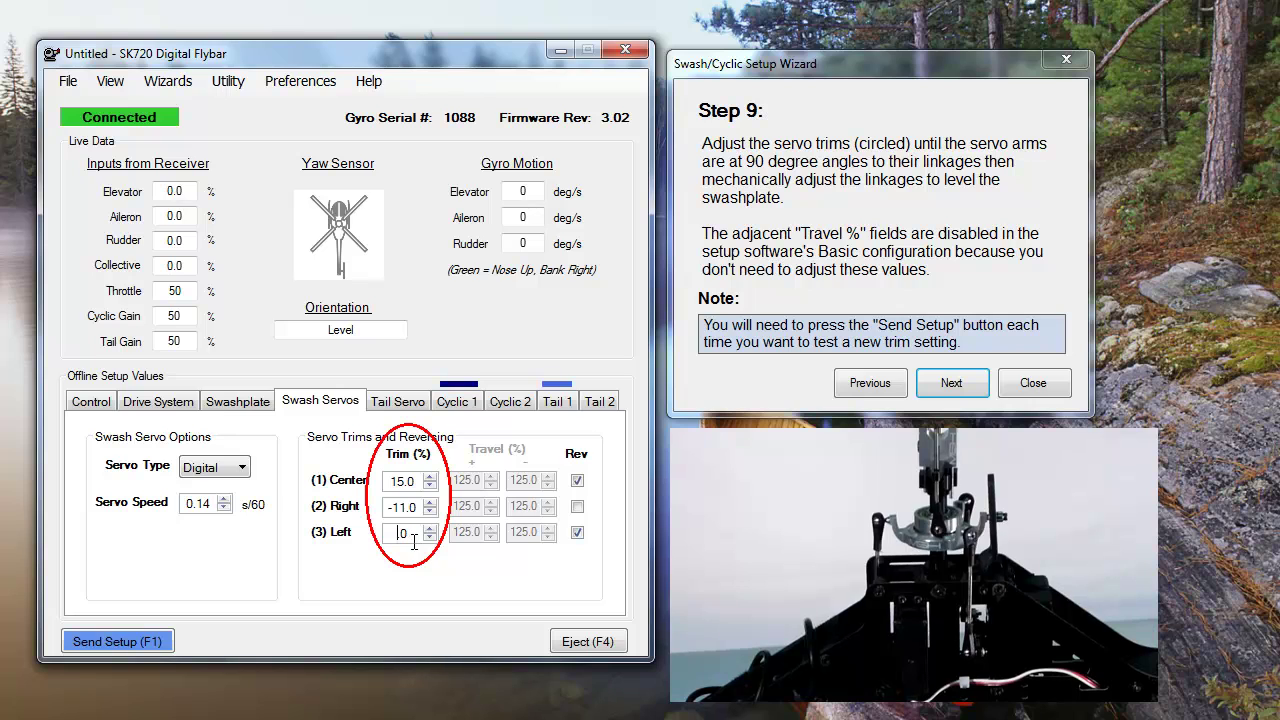
pyautogui.write('15.')
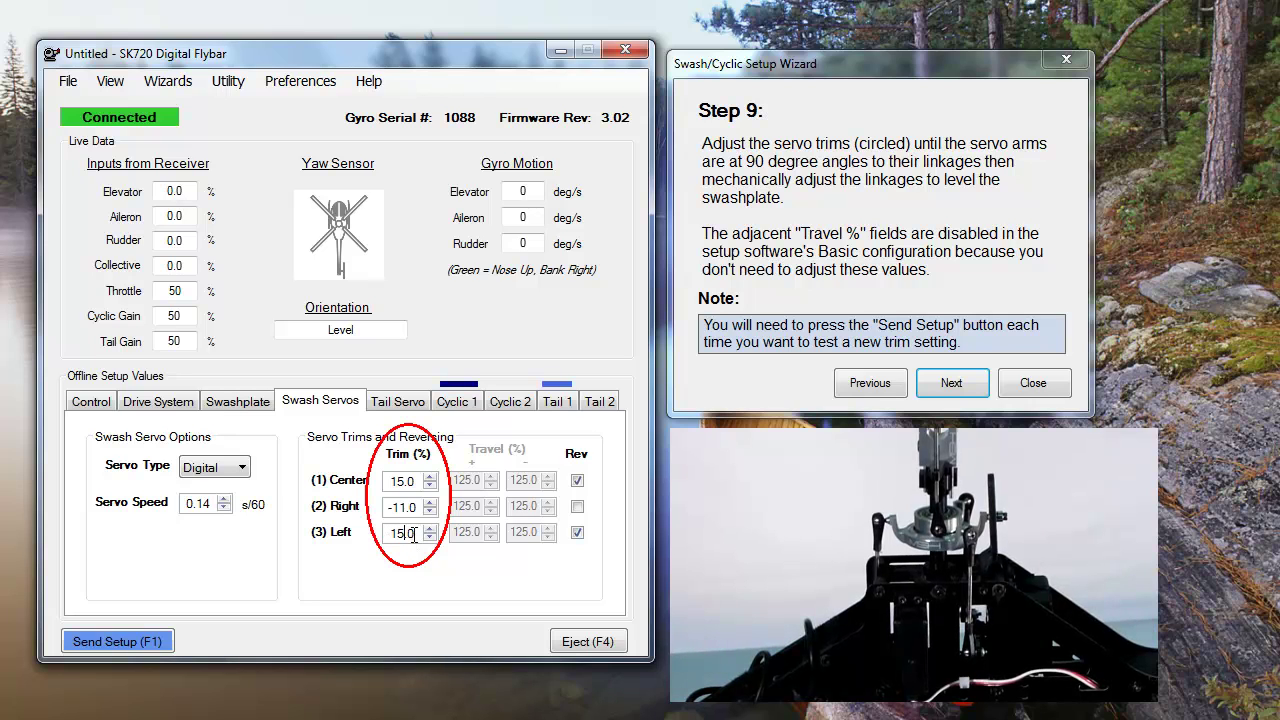
pyautogui.click(150, 645)
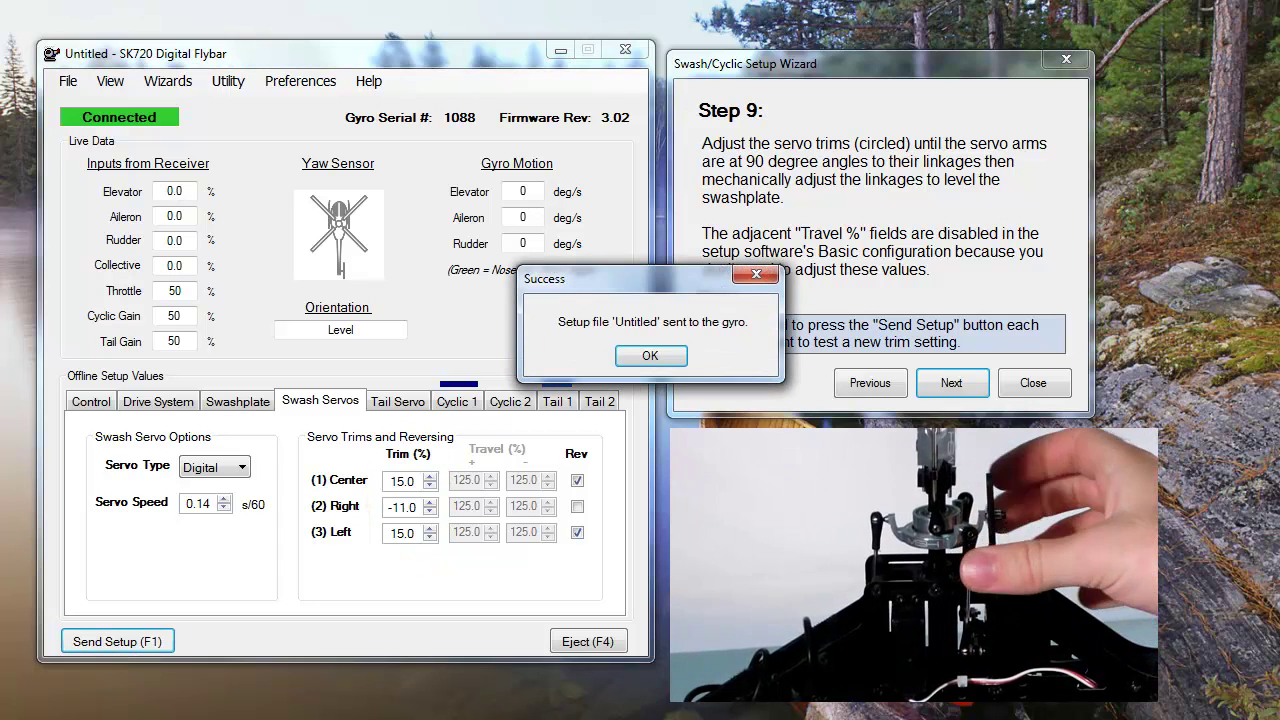
pyautogui.click(650, 355)
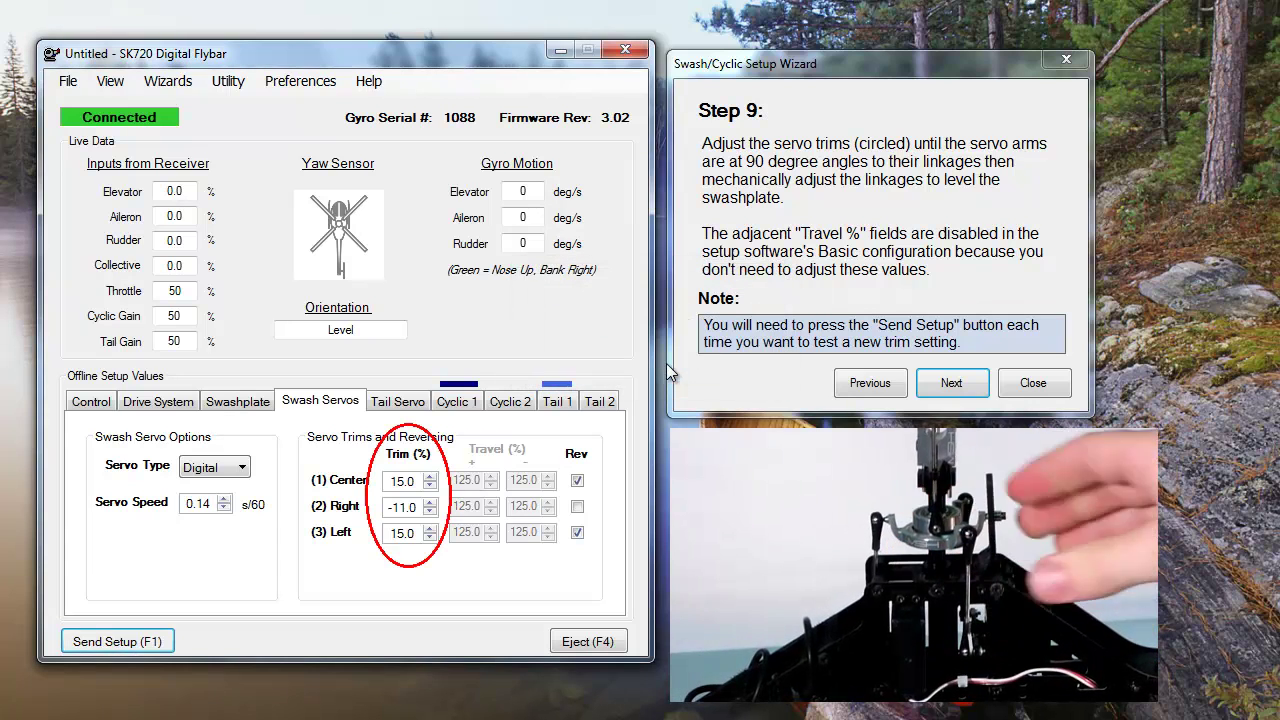
# Continue the wizard to Step 12, set the Collective Pitch mix to 38%, and send the setup to the gyro
pyautogui.click(951, 389)
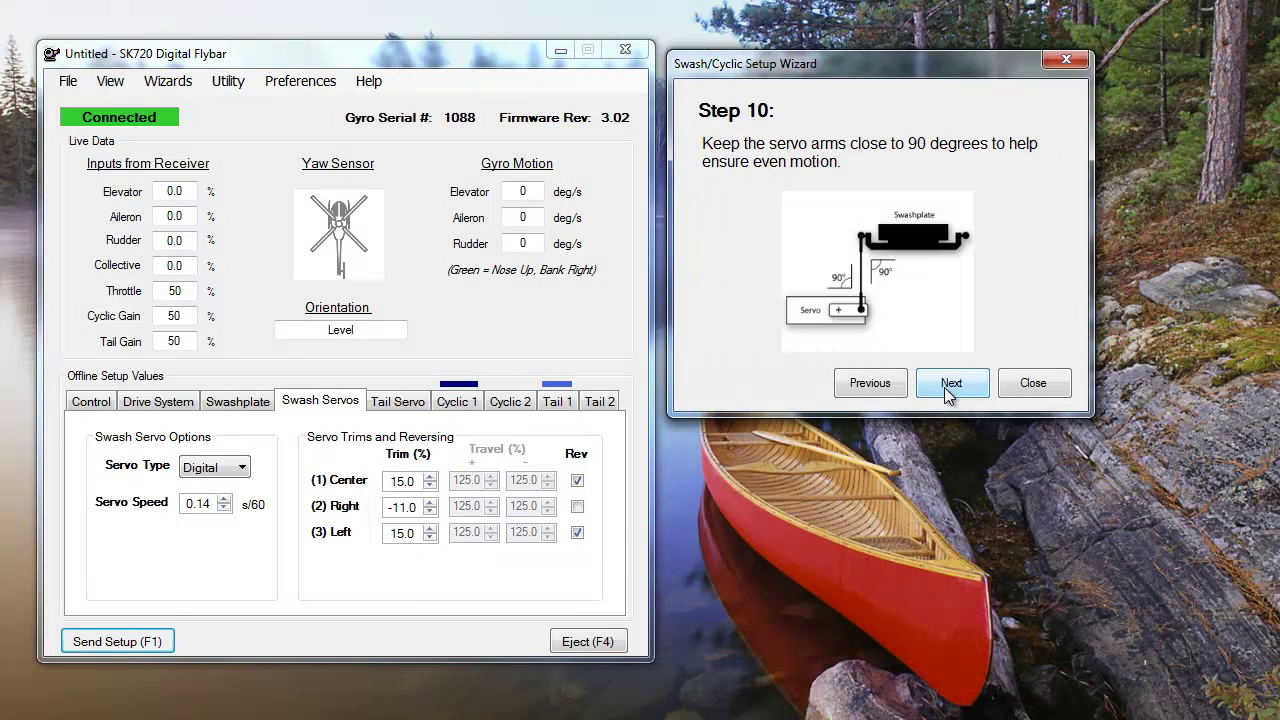
pyautogui.click(951, 383)
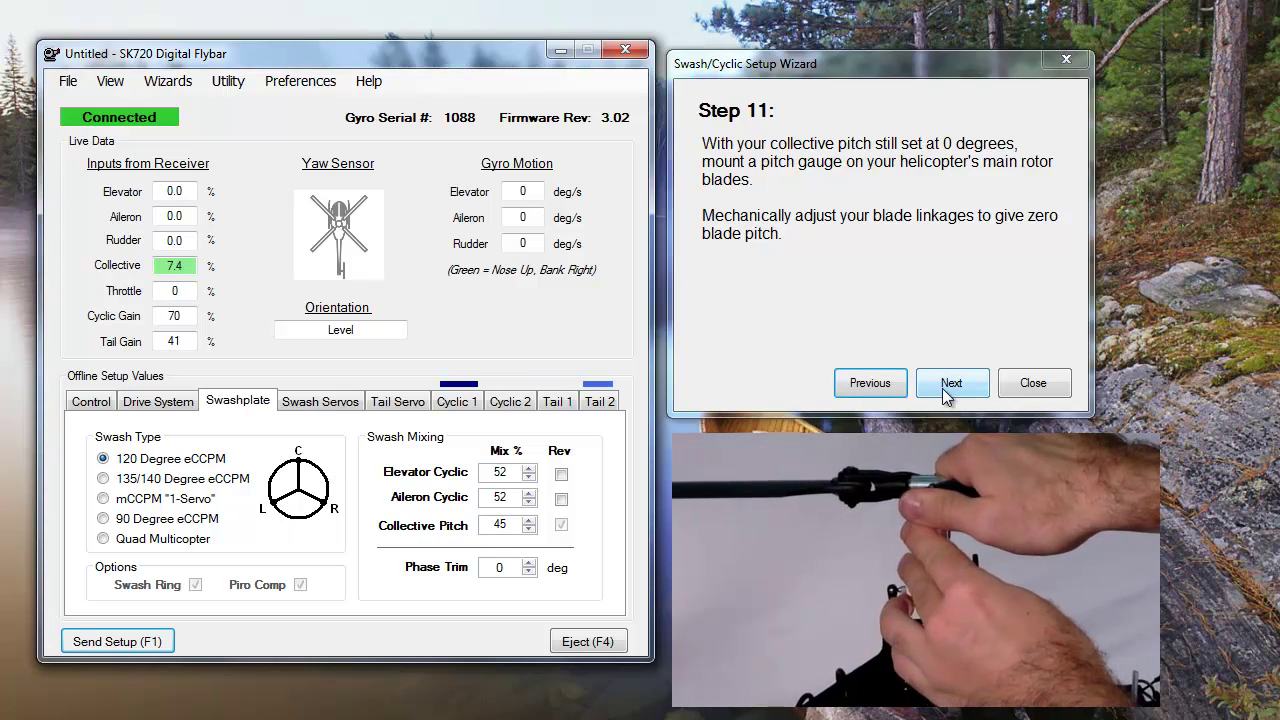
pyautogui.click(942, 388)
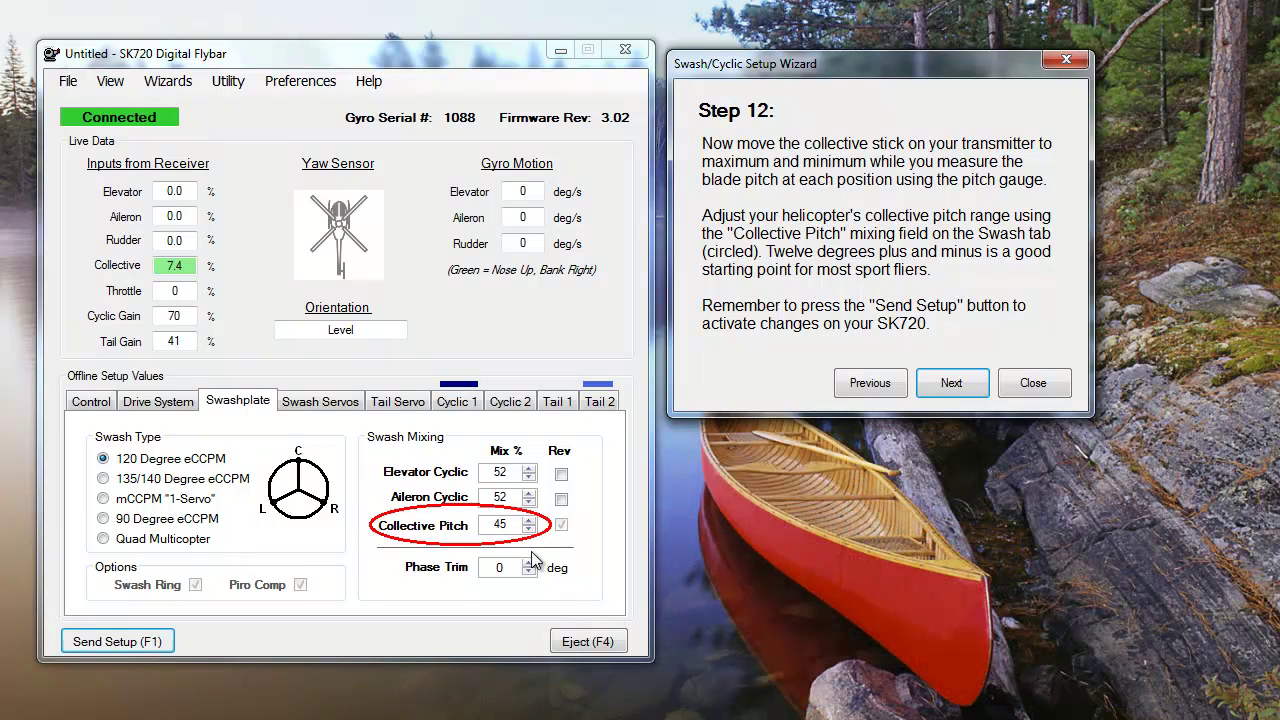
pyautogui.click(533, 532)
pyautogui.click(533, 532)
pyautogui.click(533, 532)
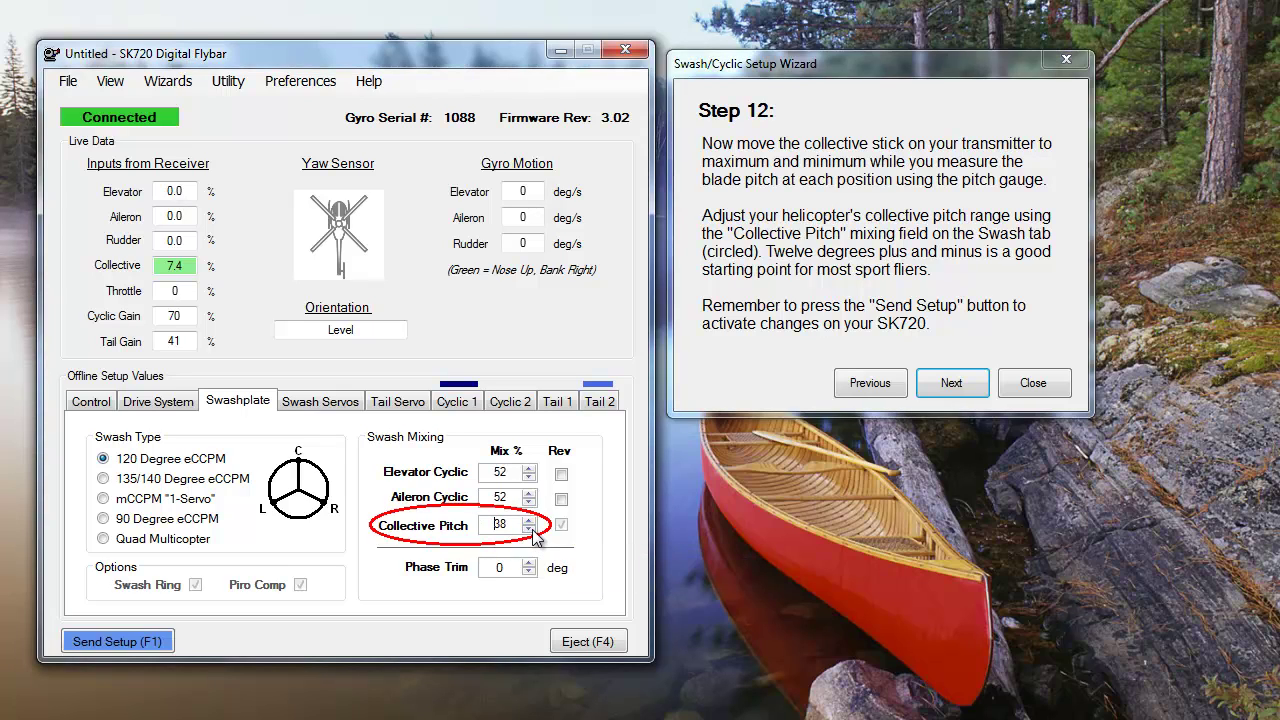
pyautogui.click(150, 642)
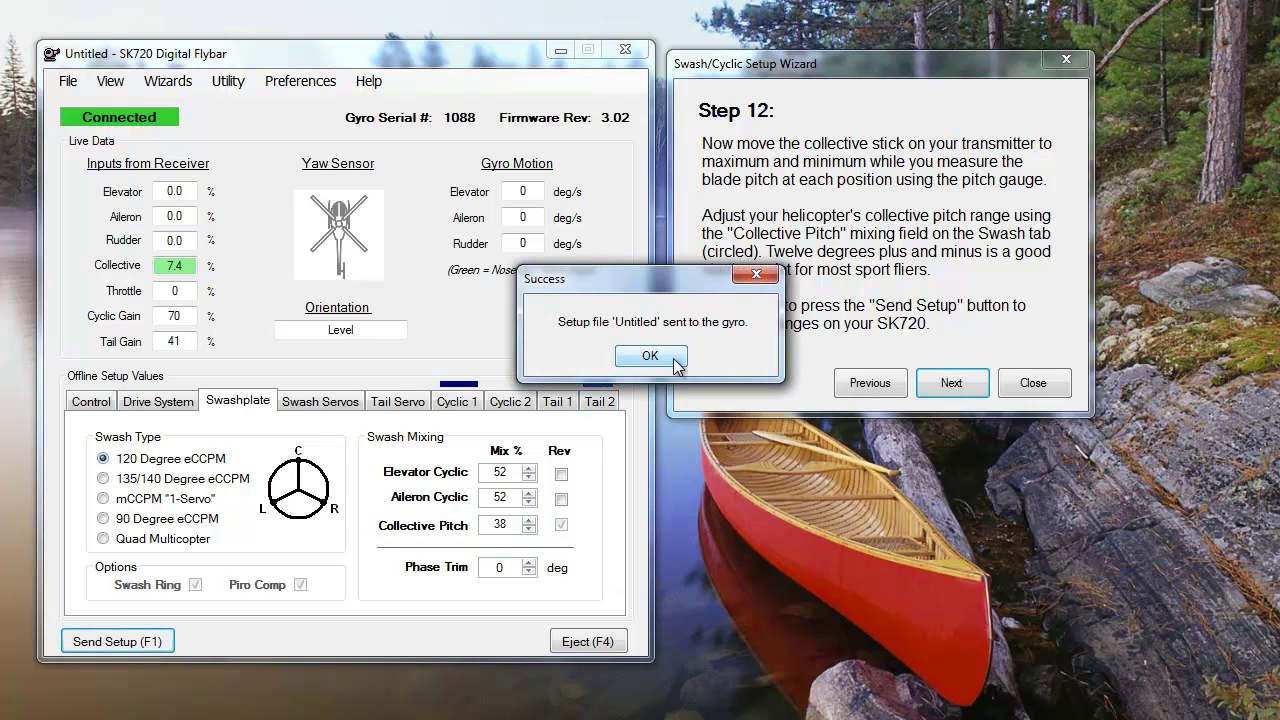
pyautogui.click(675, 362)
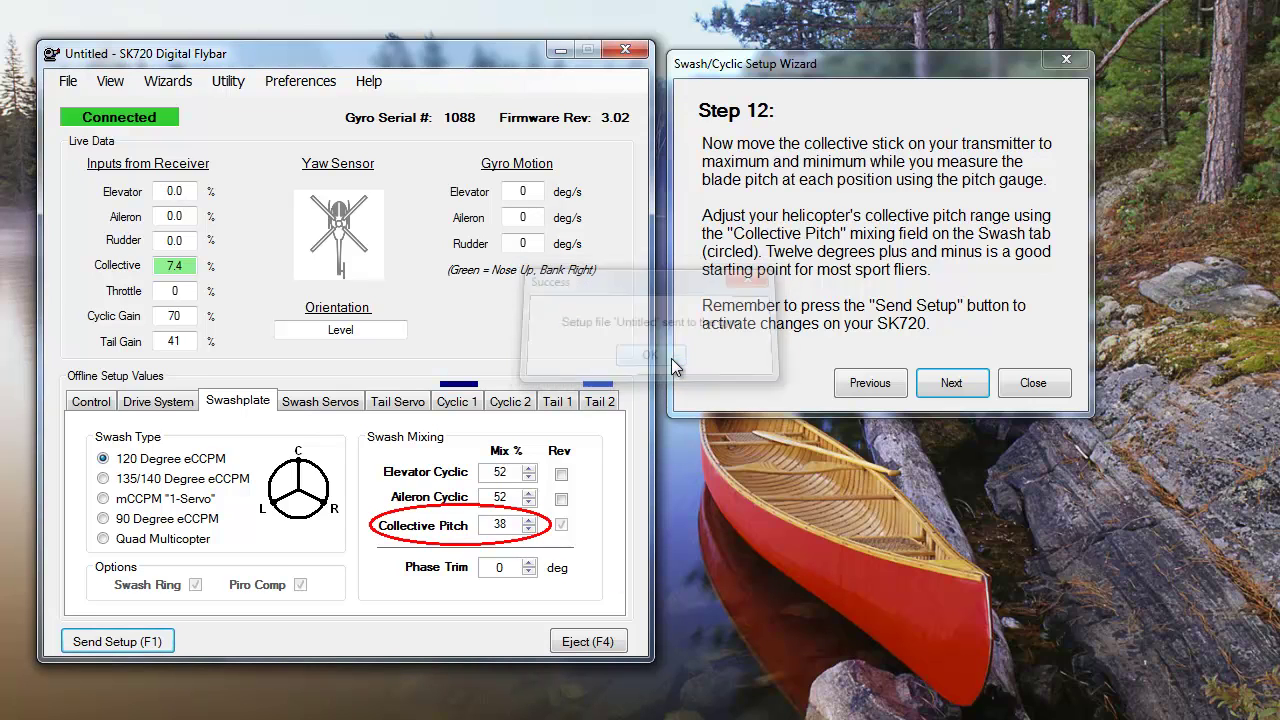
# Advance the wizard through the rotor blade positioning to Step 14 and make the gyro hold maximum cyclic
pyautogui.click(948, 390)
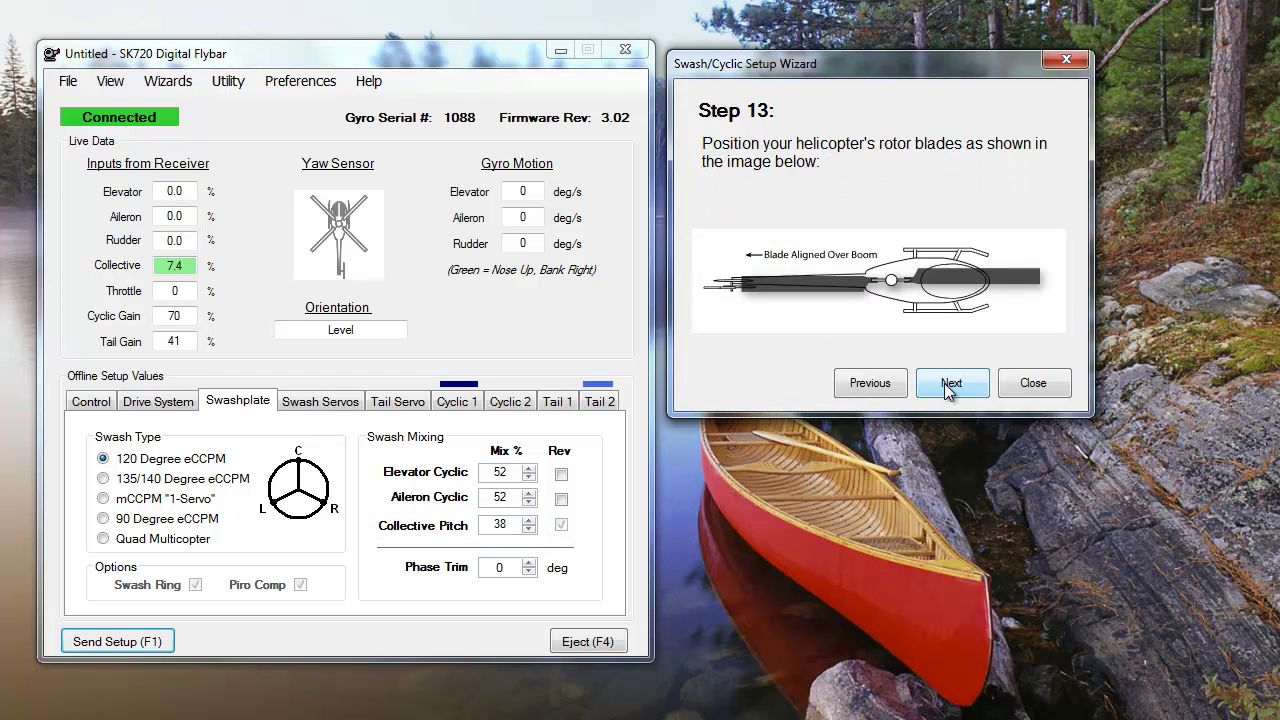
pyautogui.click(945, 384)
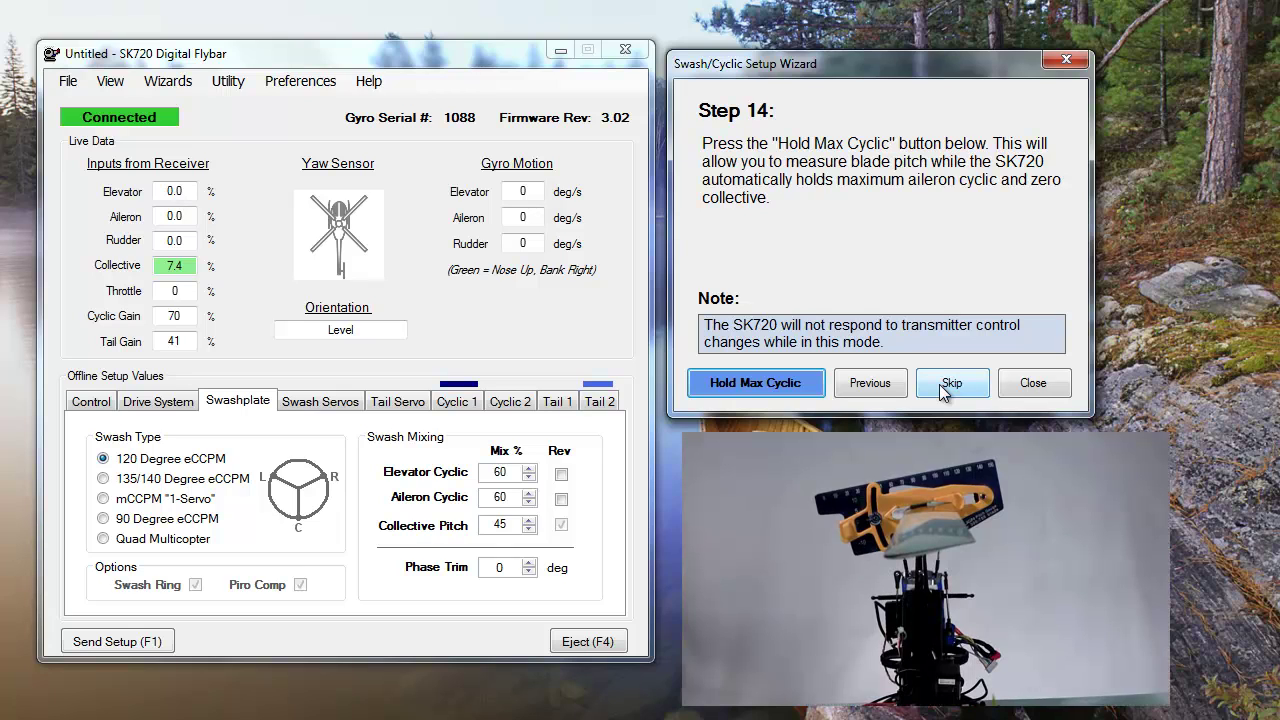
pyautogui.click(752, 386)
pyautogui.click(752, 386)
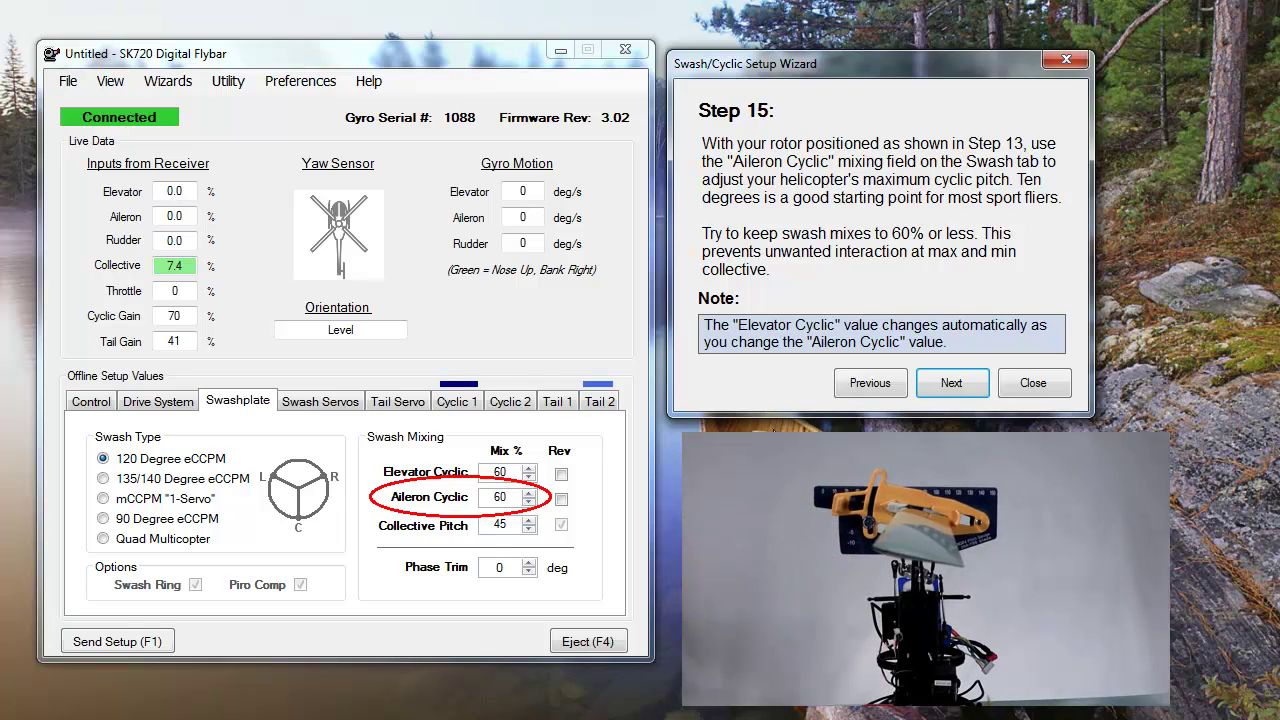
# Lower the Aileron Cyclic mix to 54% and send the setup to the gyro
pyautogui.click(529, 503)
pyautogui.click(529, 503)
pyautogui.click(529, 503)
pyautogui.click(529, 503)
pyautogui.click(529, 503)
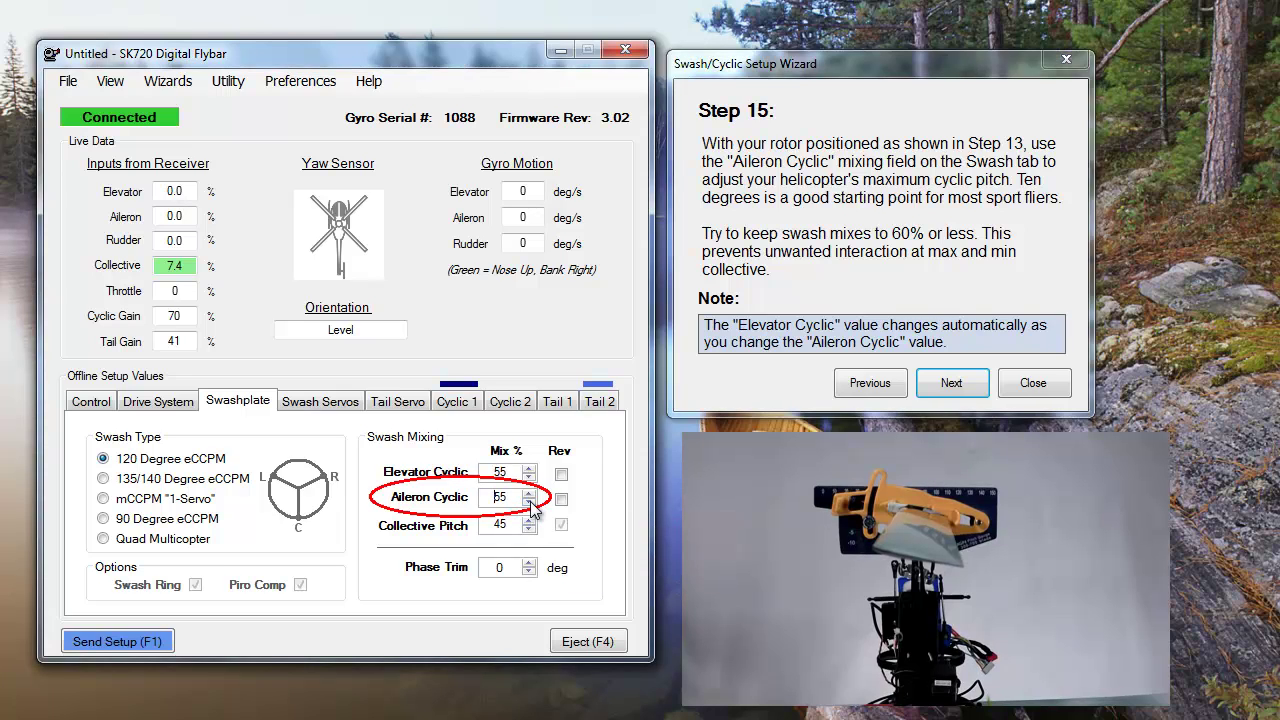
pyautogui.click(529, 503)
pyautogui.click(110, 641)
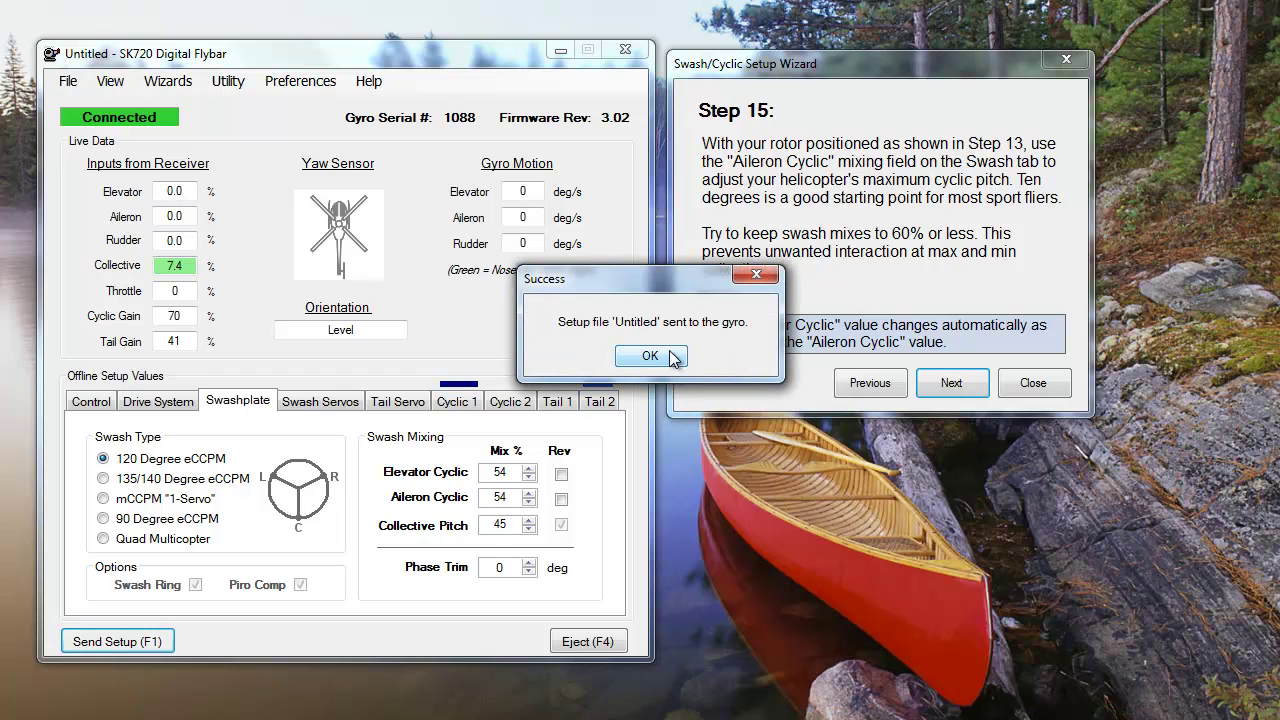
pyautogui.click(650, 356)
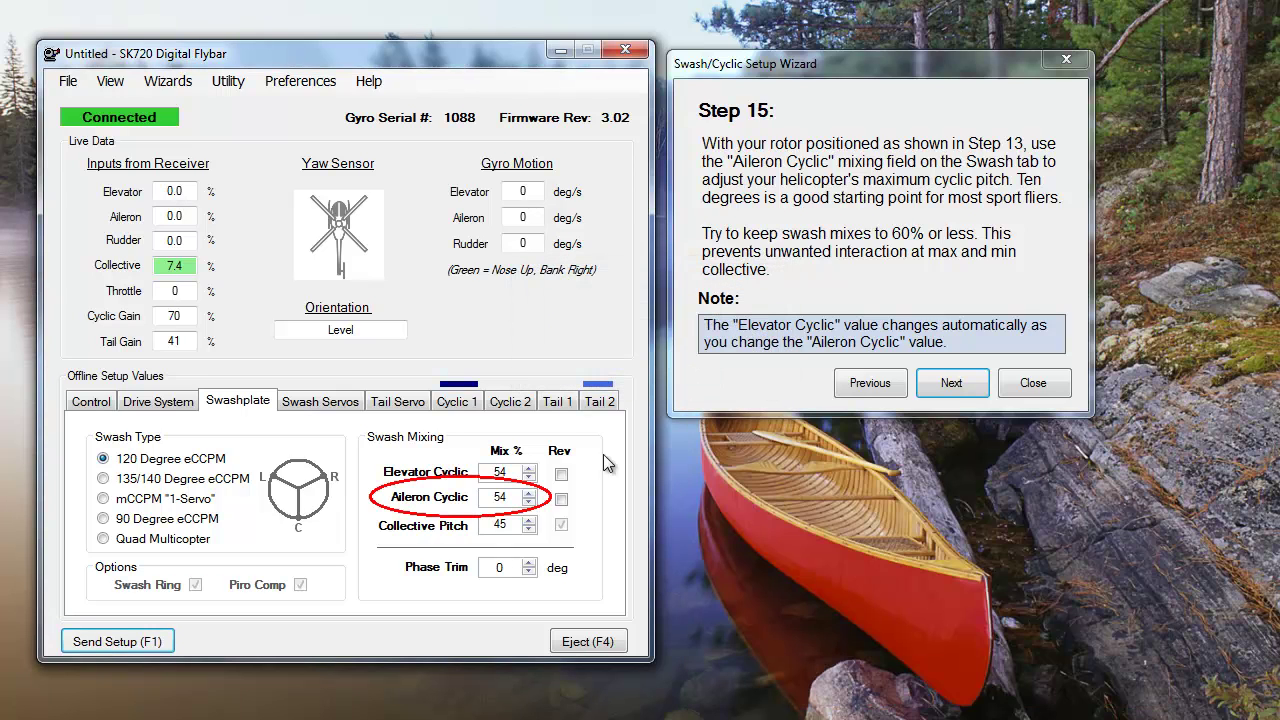
# Lower the Aileron Cyclic mix to 52%, send the setup to the gyro, and continue the wizard to Step 16
pyautogui.click(528, 502)
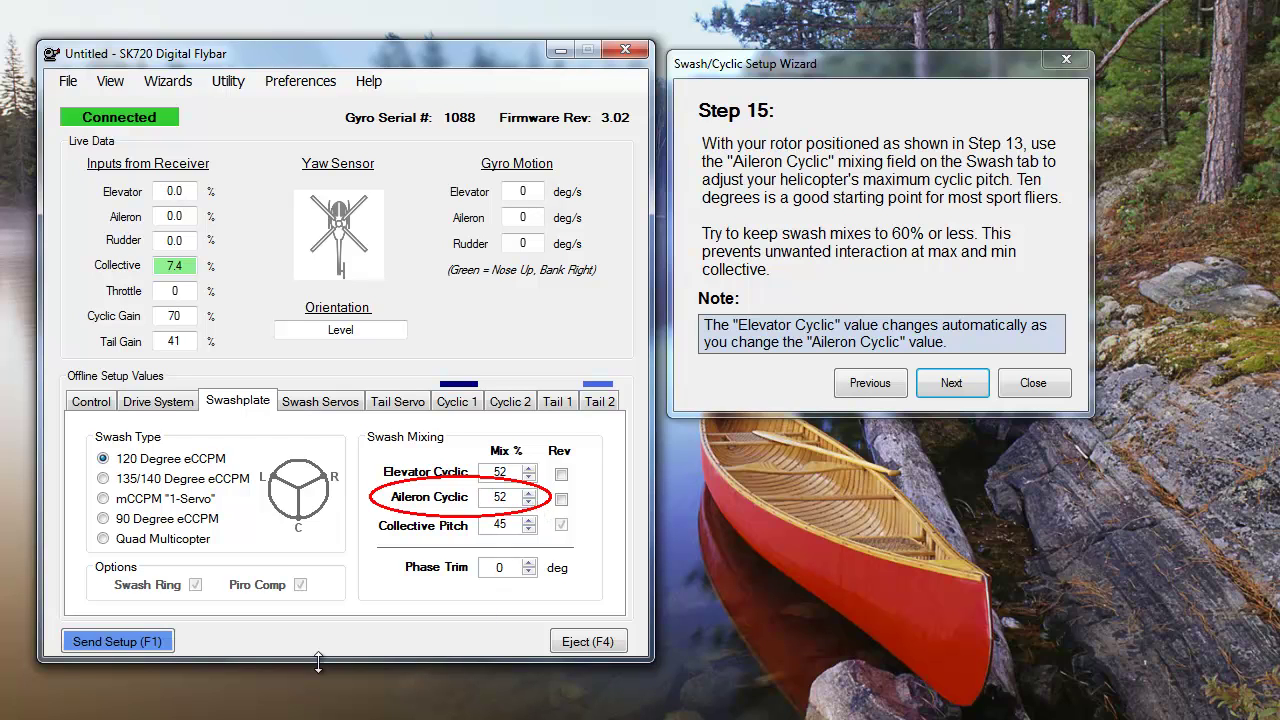
pyautogui.click(106, 644)
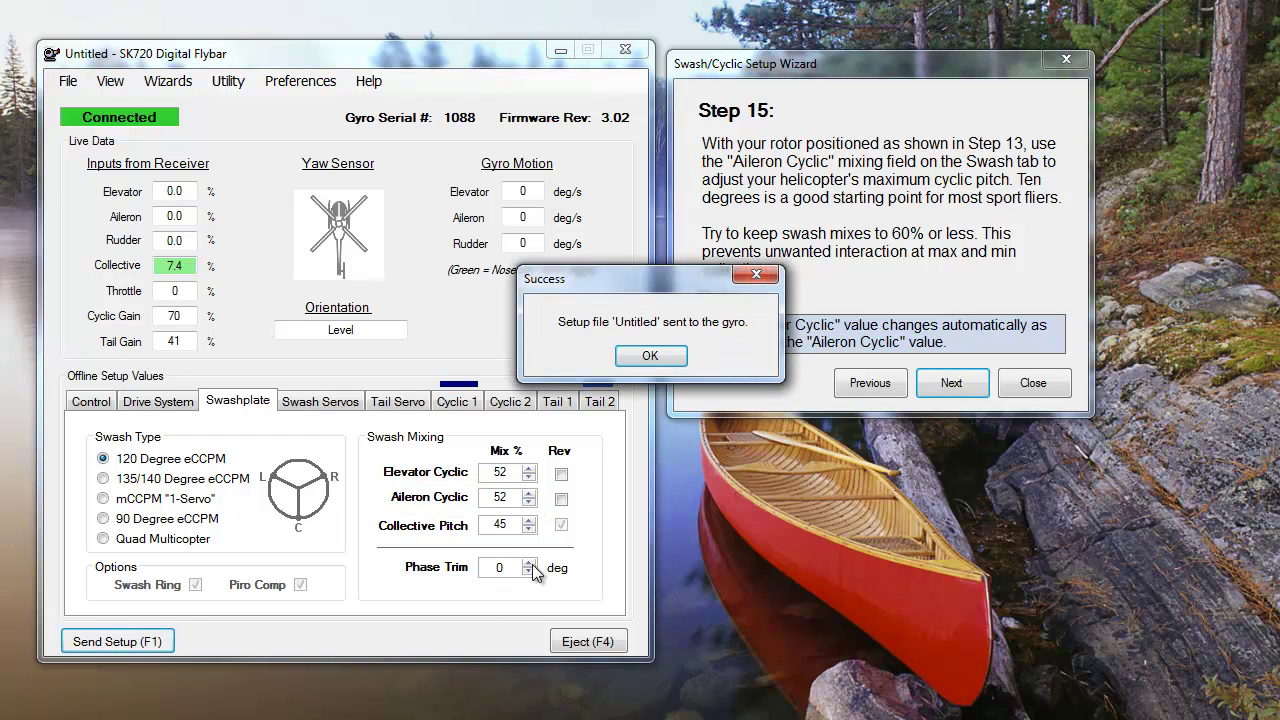
pyautogui.click(650, 356)
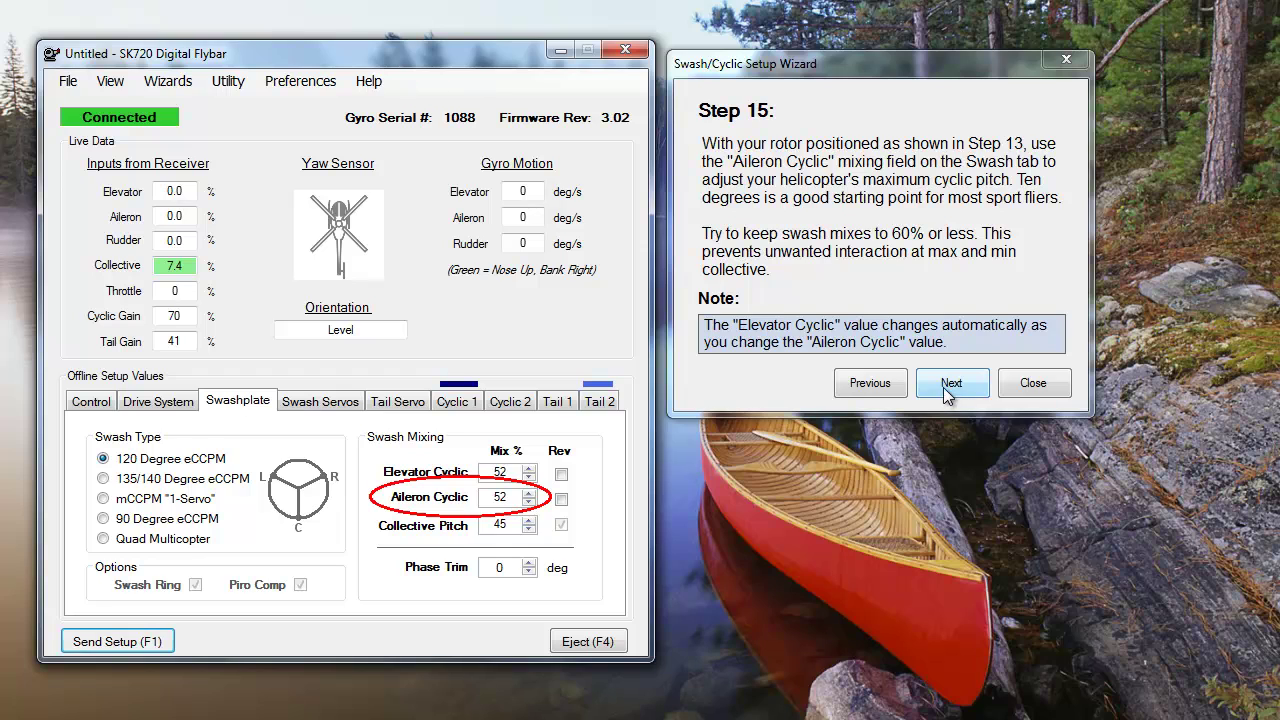
pyautogui.click(943, 387)
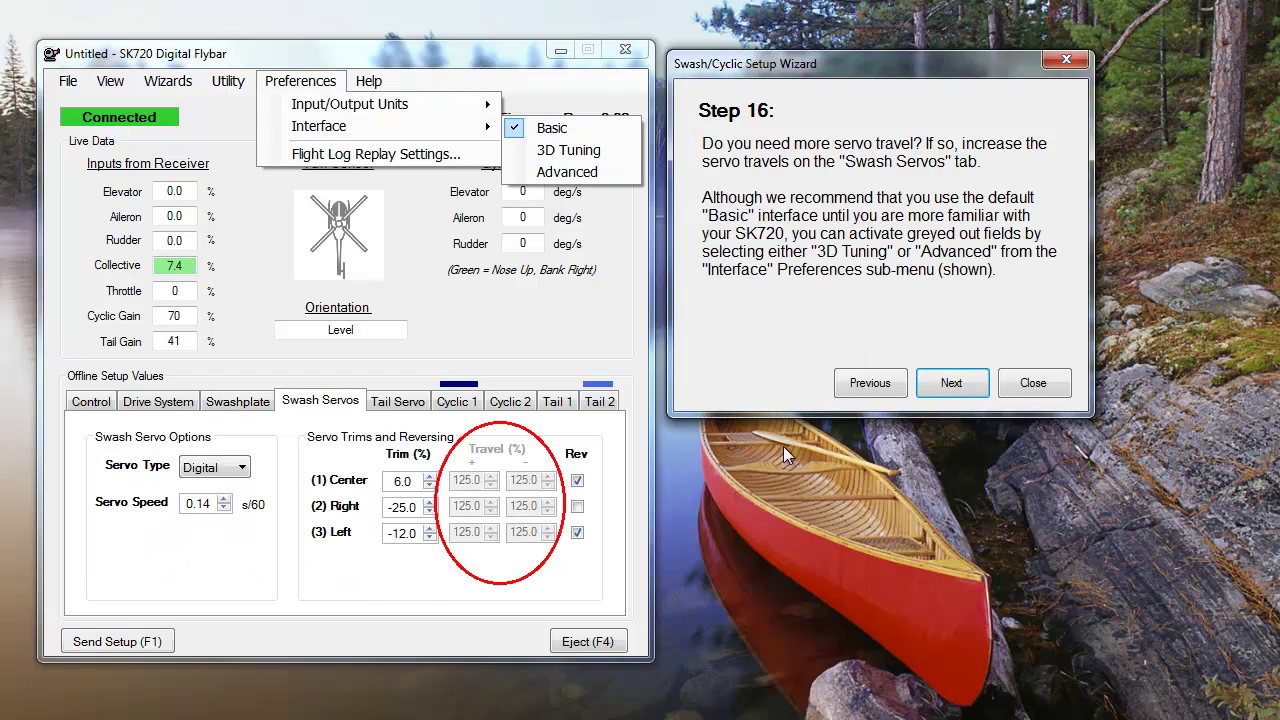
# Switch the interface preference to Advanced to unlock the servo travel fields, and return it to Basic
pyautogui.click(576, 174)
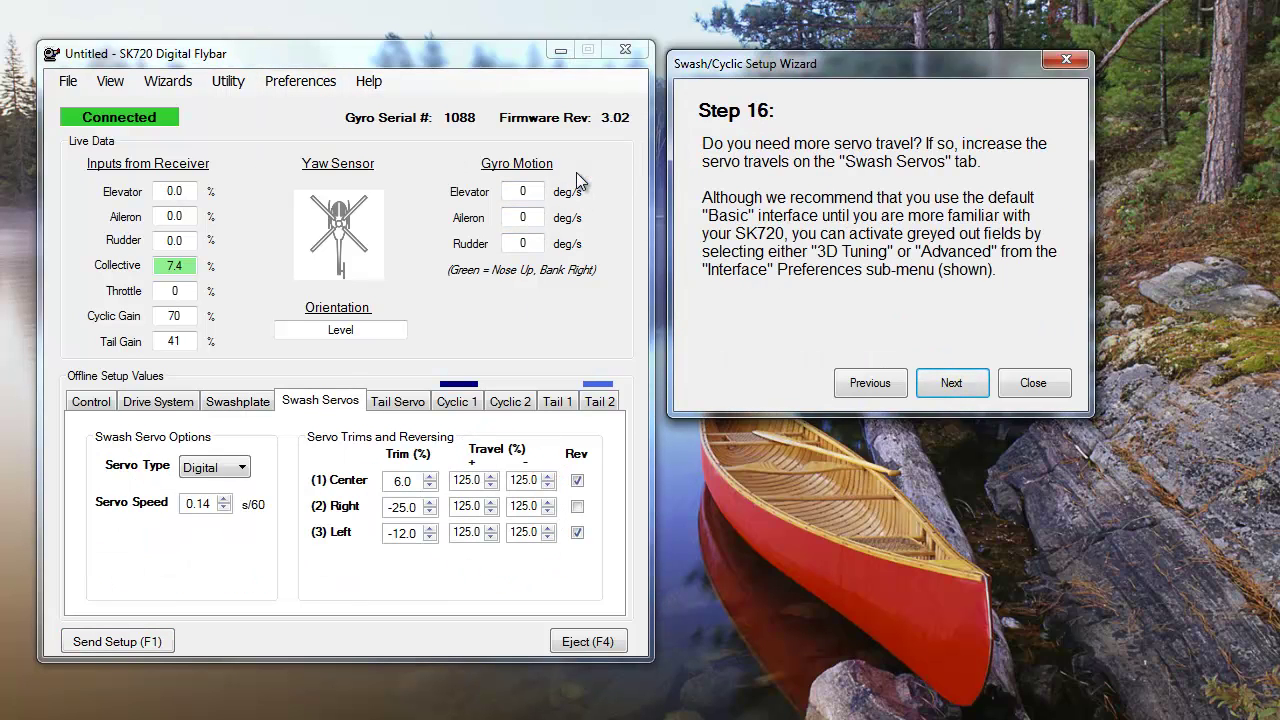
pyautogui.click(318, 84)
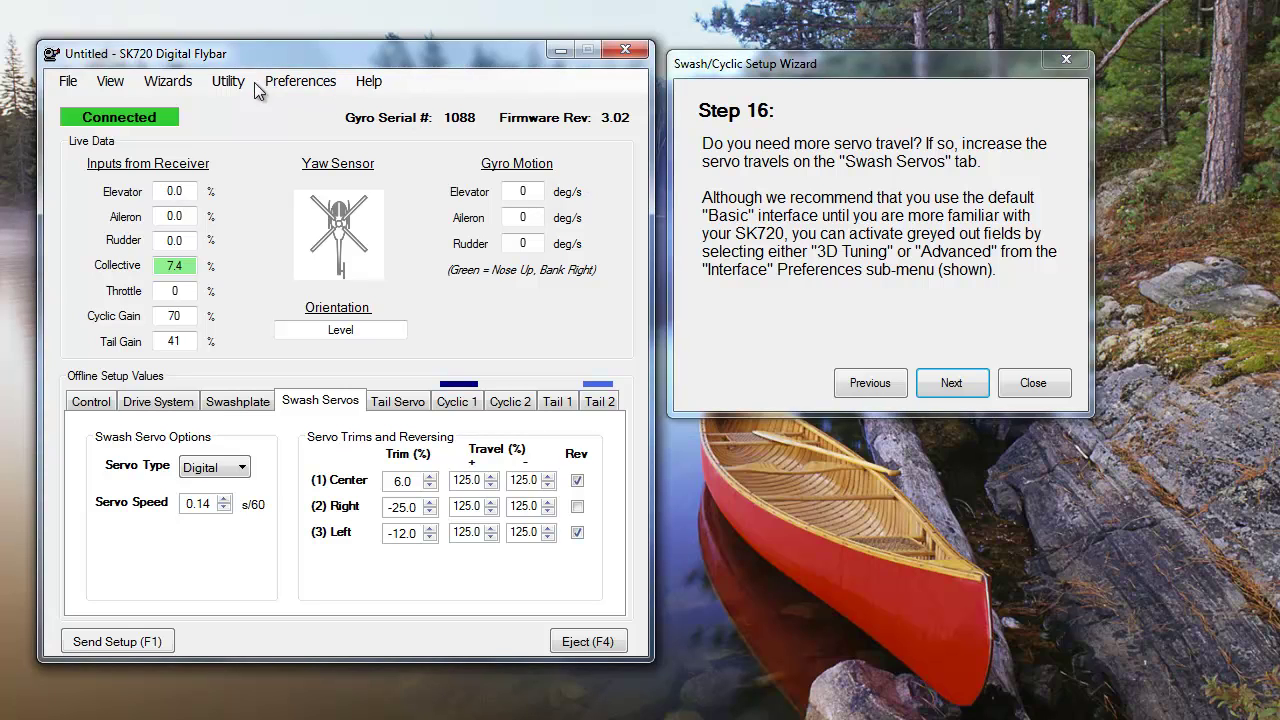
pyautogui.click(290, 81)
pyautogui.moveTo(338, 132)
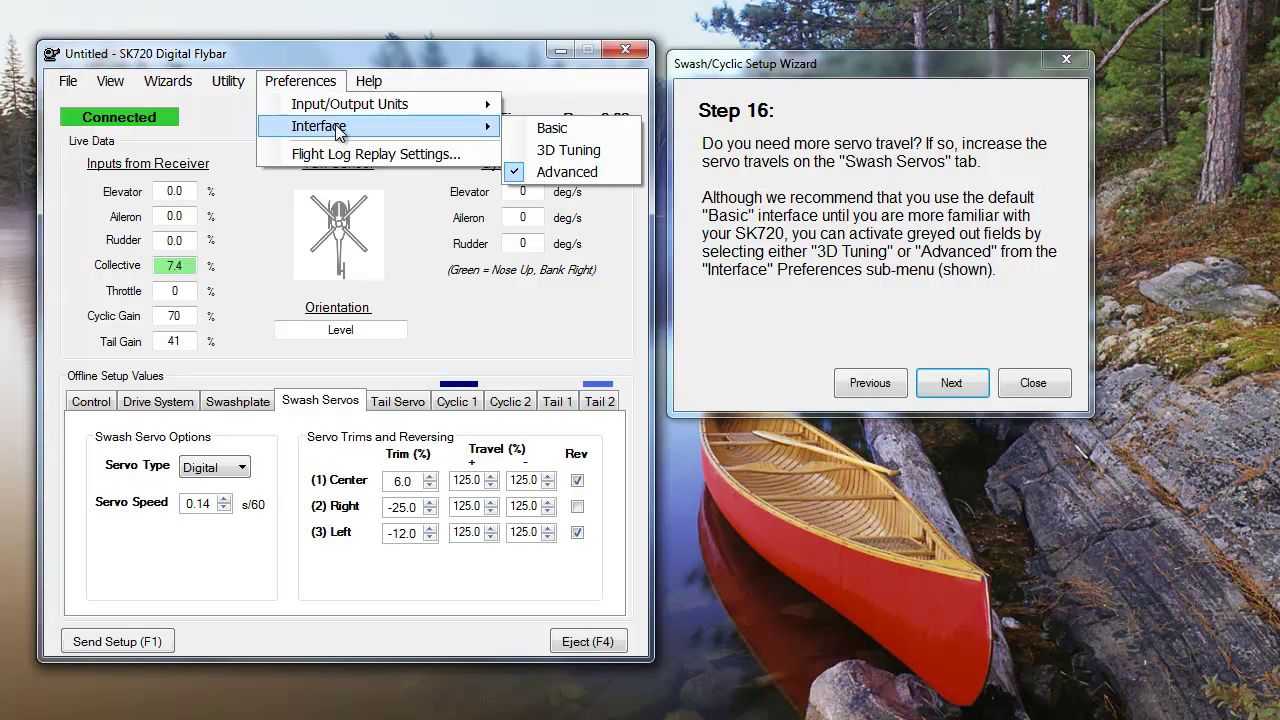
pyautogui.click(549, 127)
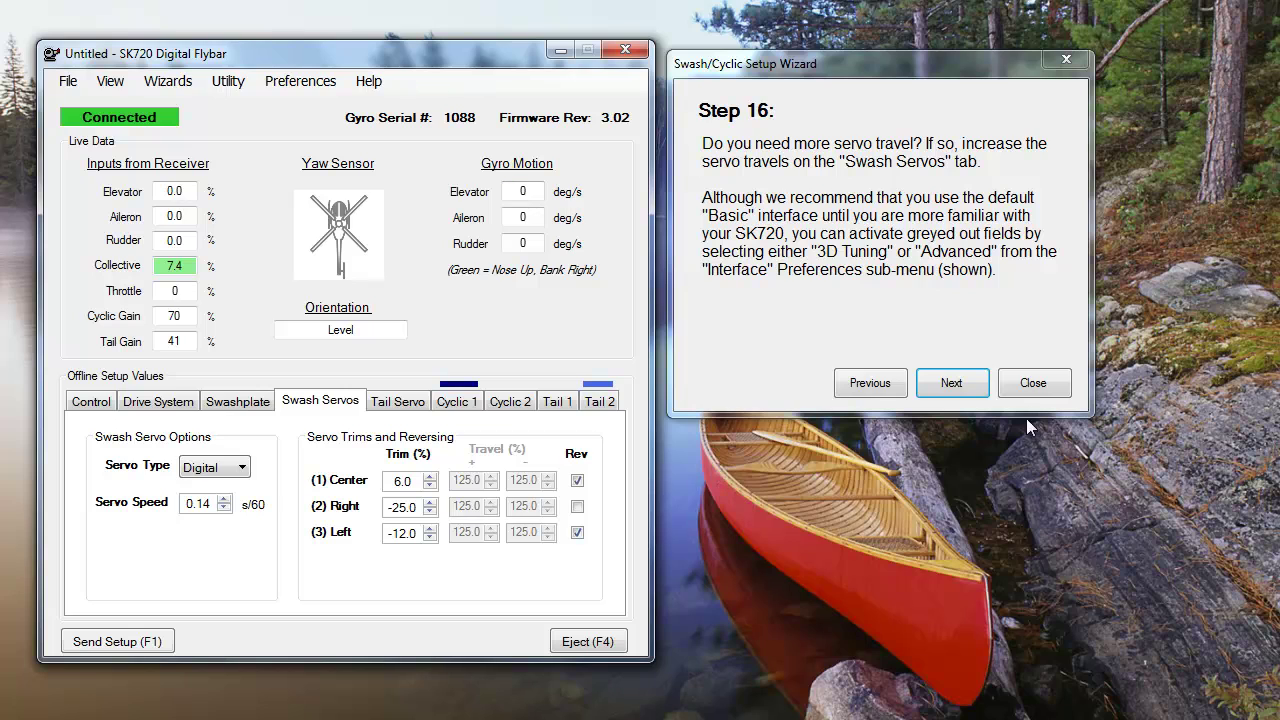
# Advance the wizard to Step 18, set the Cyclic 1 Control Rates to 120 deg/s, and send the setup to the gyro
pyautogui.click(950, 384)
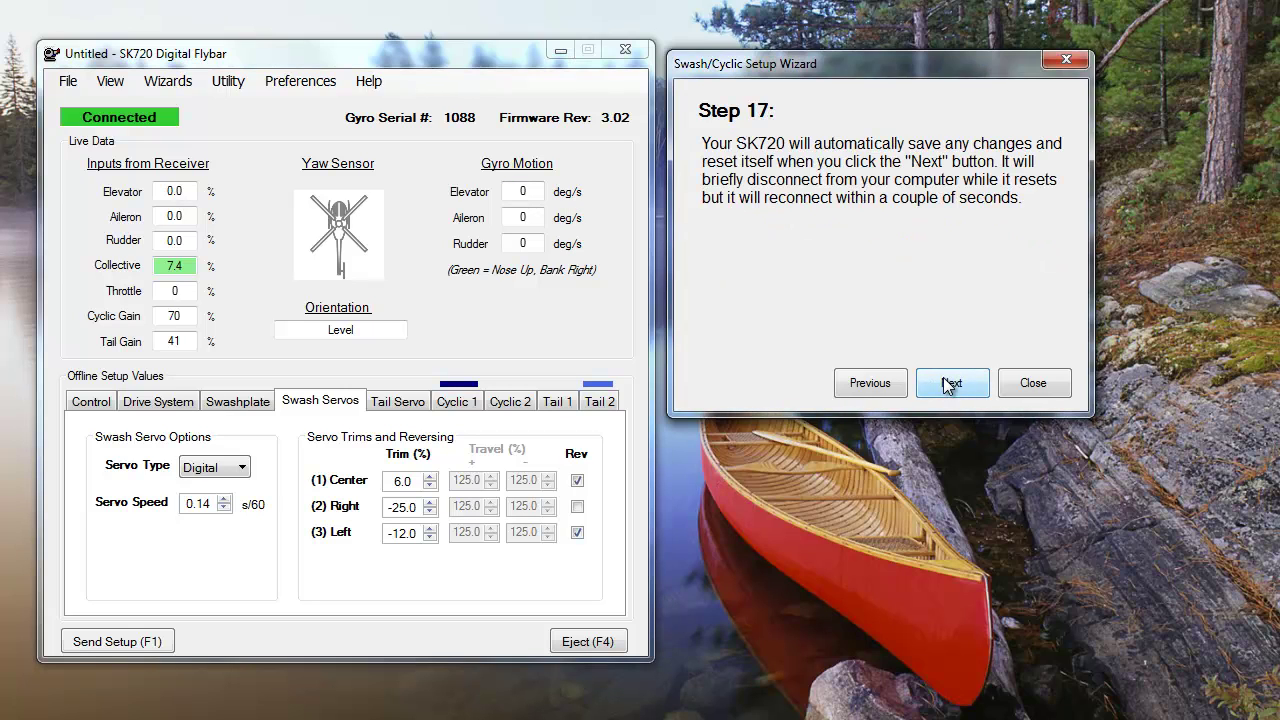
pyautogui.click(950, 384)
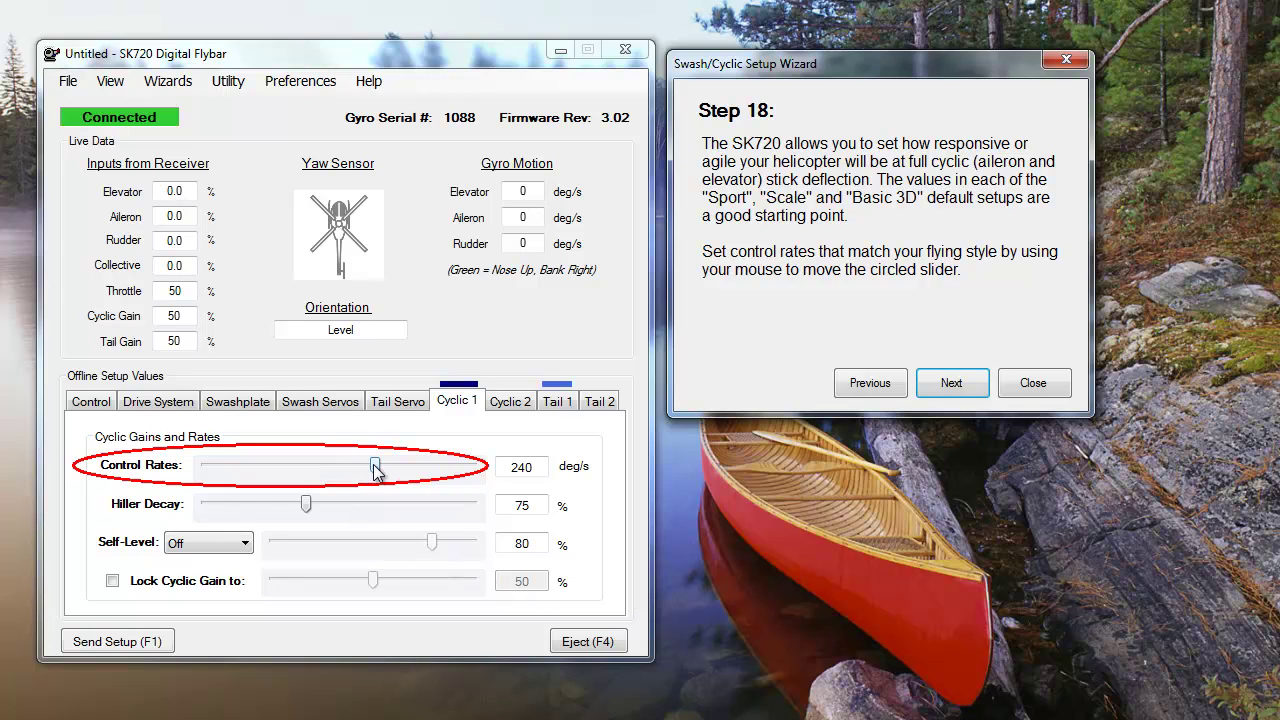
pyautogui.moveTo(374, 467); pyautogui.dragTo(278, 476)
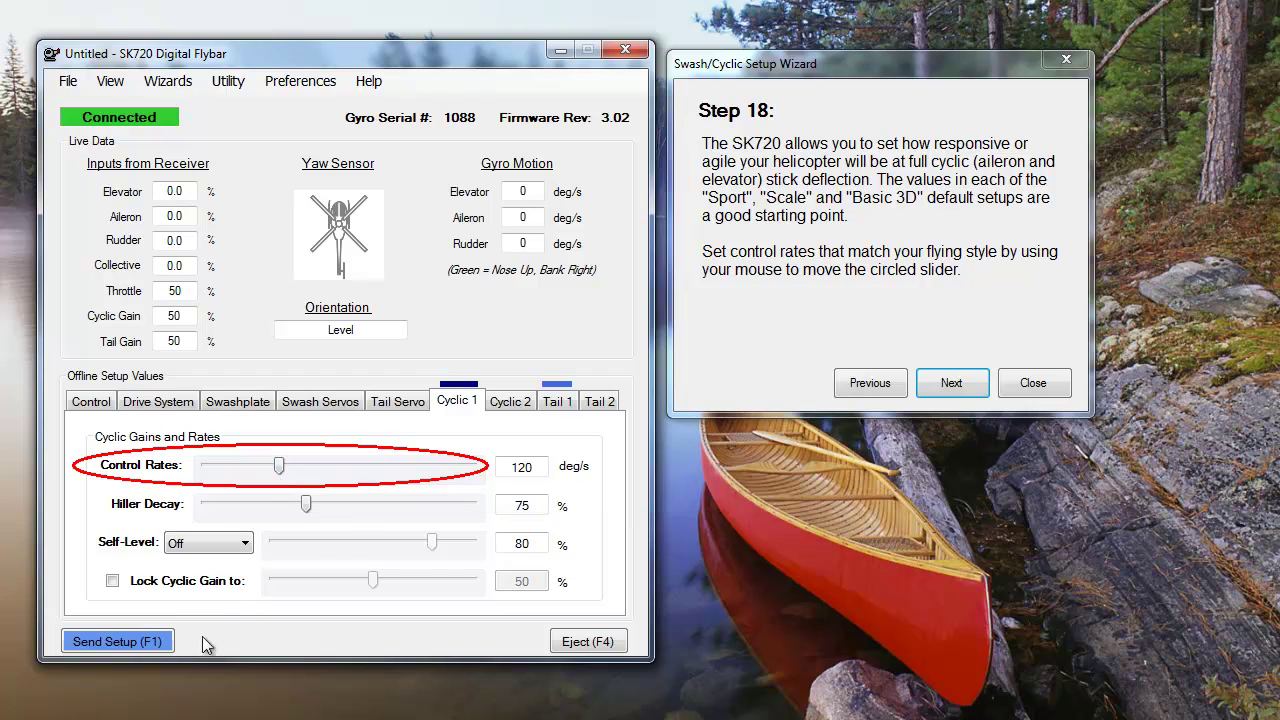
pyautogui.click(148, 642)
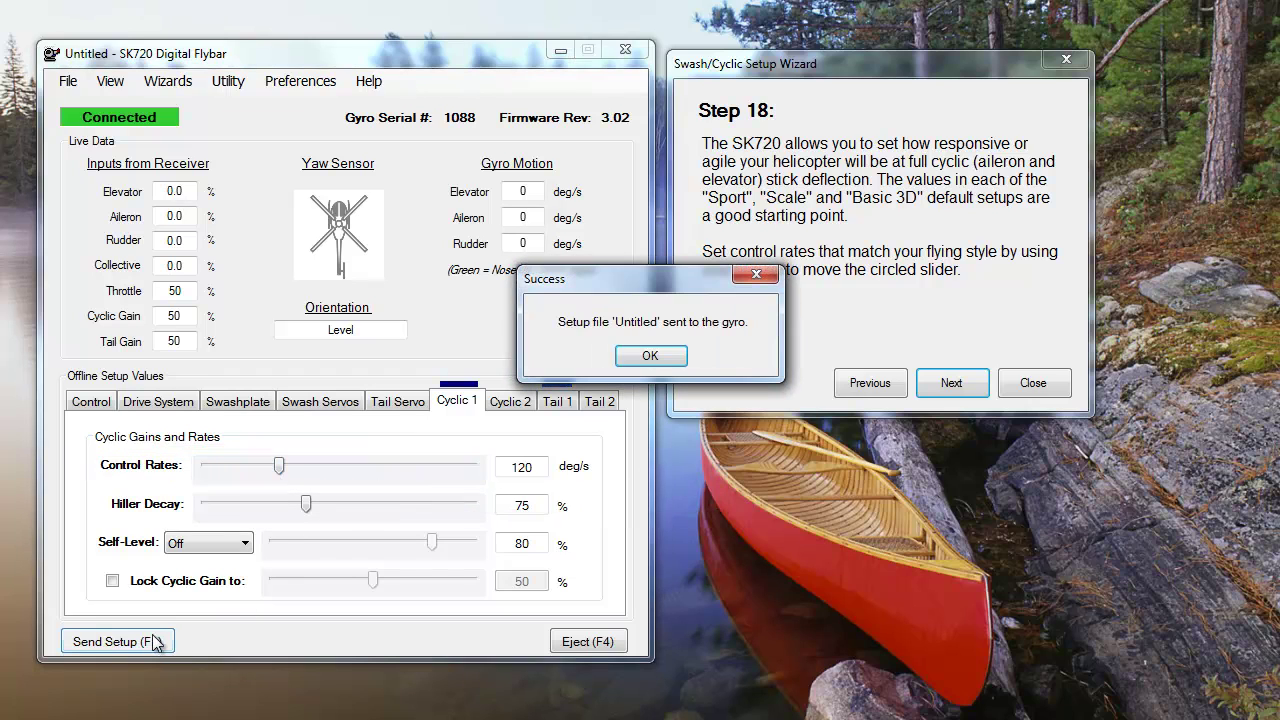
pyautogui.click(650, 360)
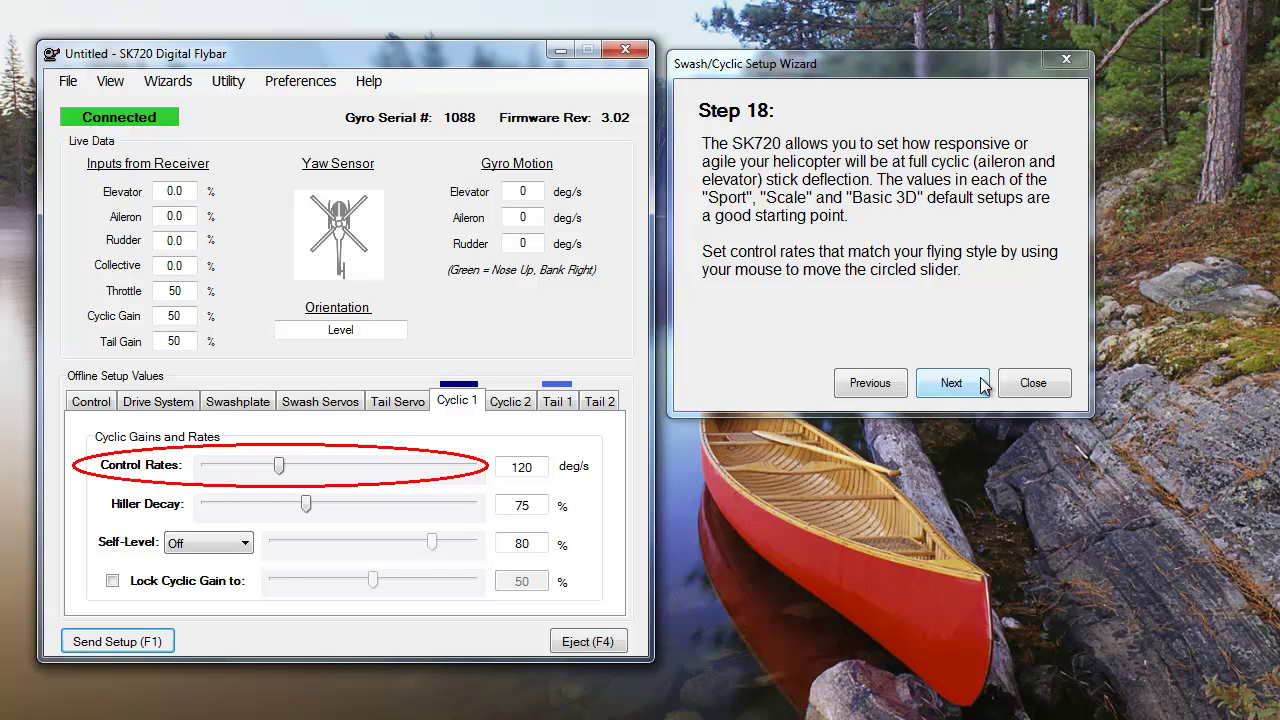
# Continue the wizard to Step 20, choose Gear as the cyclic gain channel, and send the setup to the gyro
pyautogui.click(978, 387)
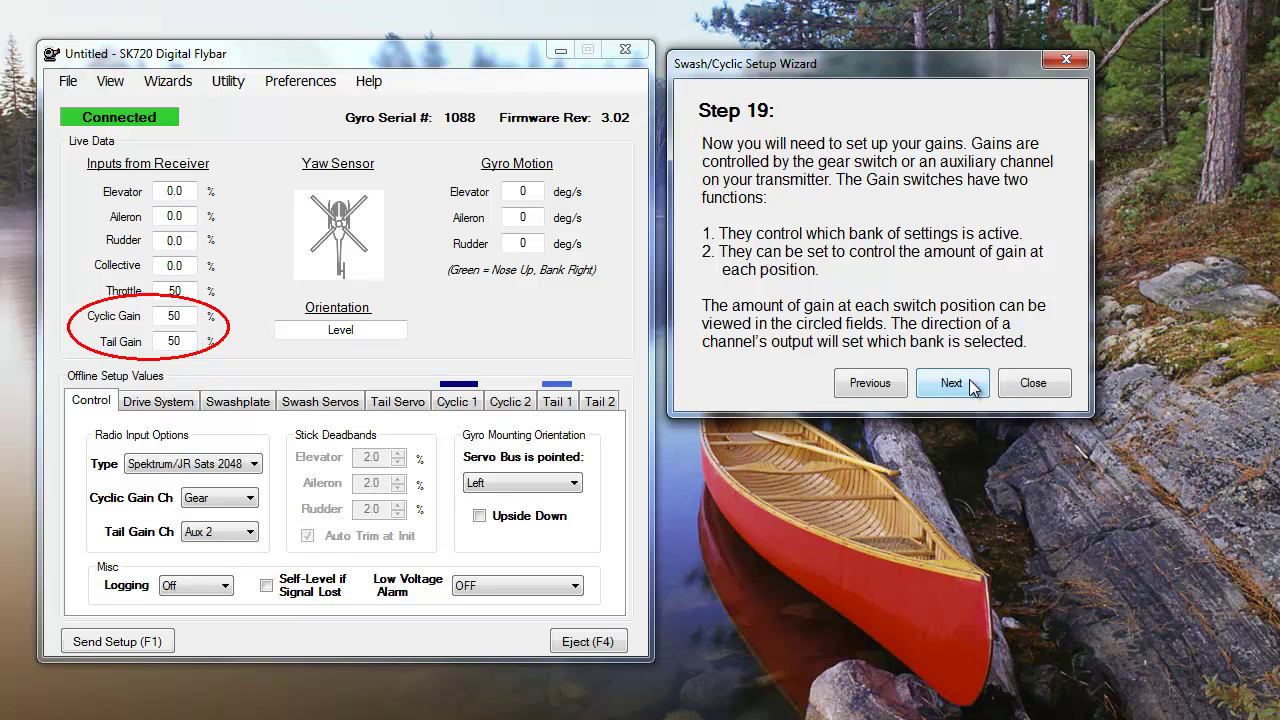
pyautogui.click(975, 389)
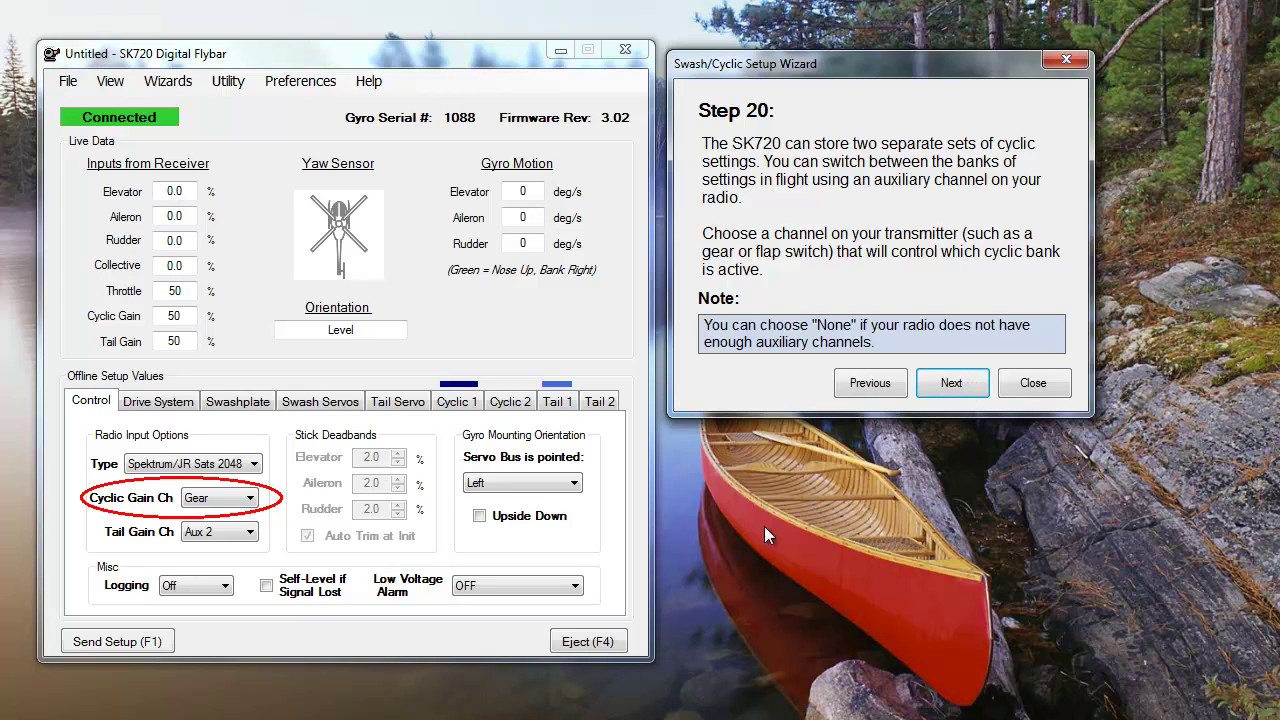
pyautogui.click(228, 500)
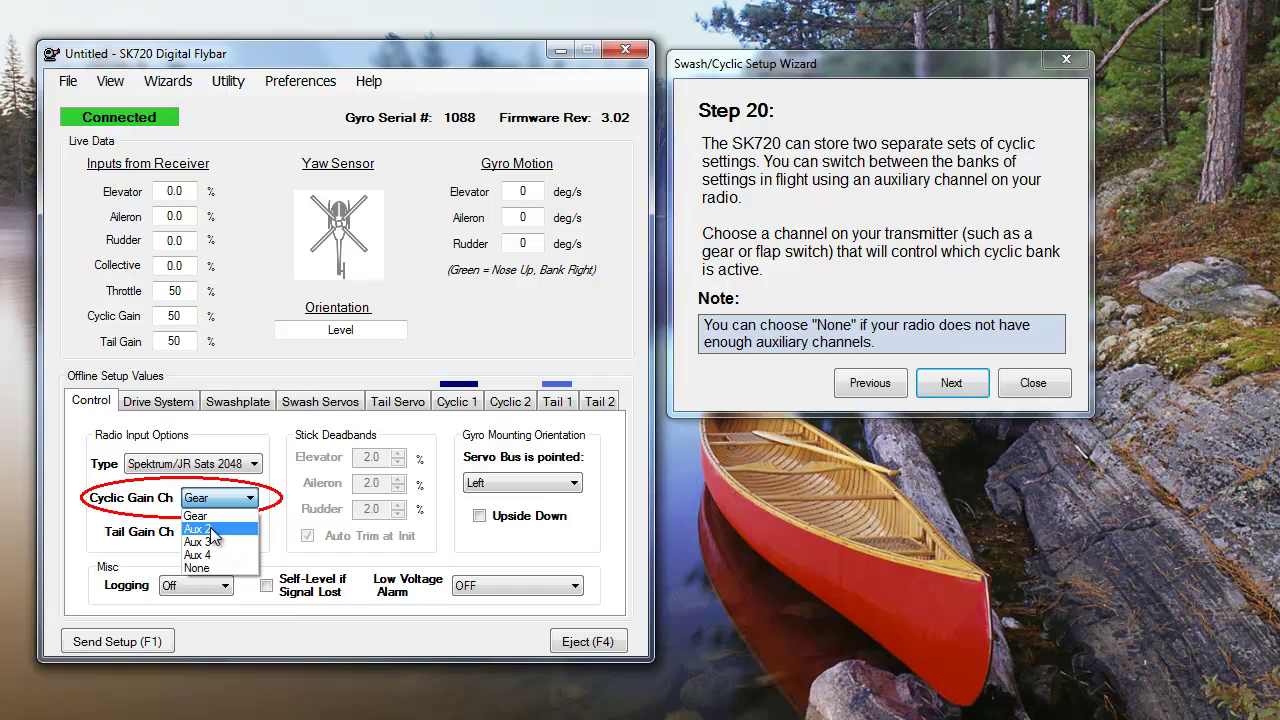
pyautogui.click(210, 516)
pyautogui.click(127, 646)
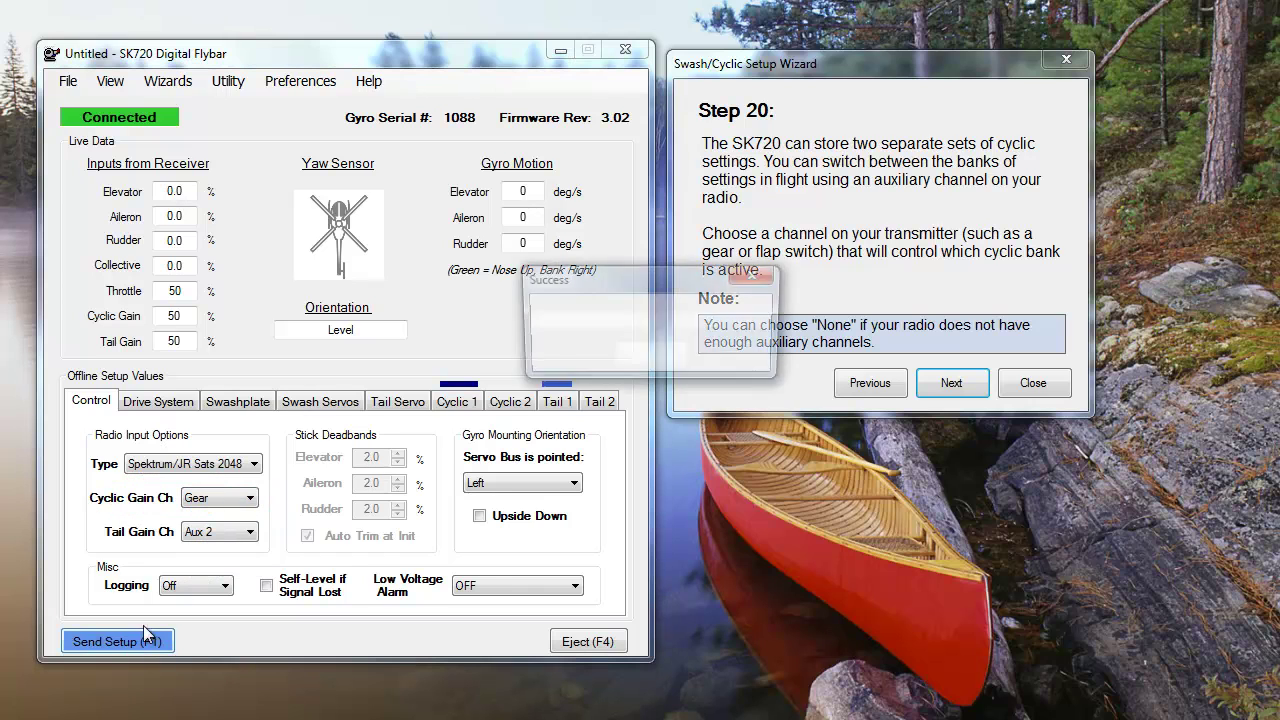
pyautogui.click(662, 354)
# Advance the wizard through the cyclic bank check and gain end point instructions to Step 23
pyautogui.click(951, 384)
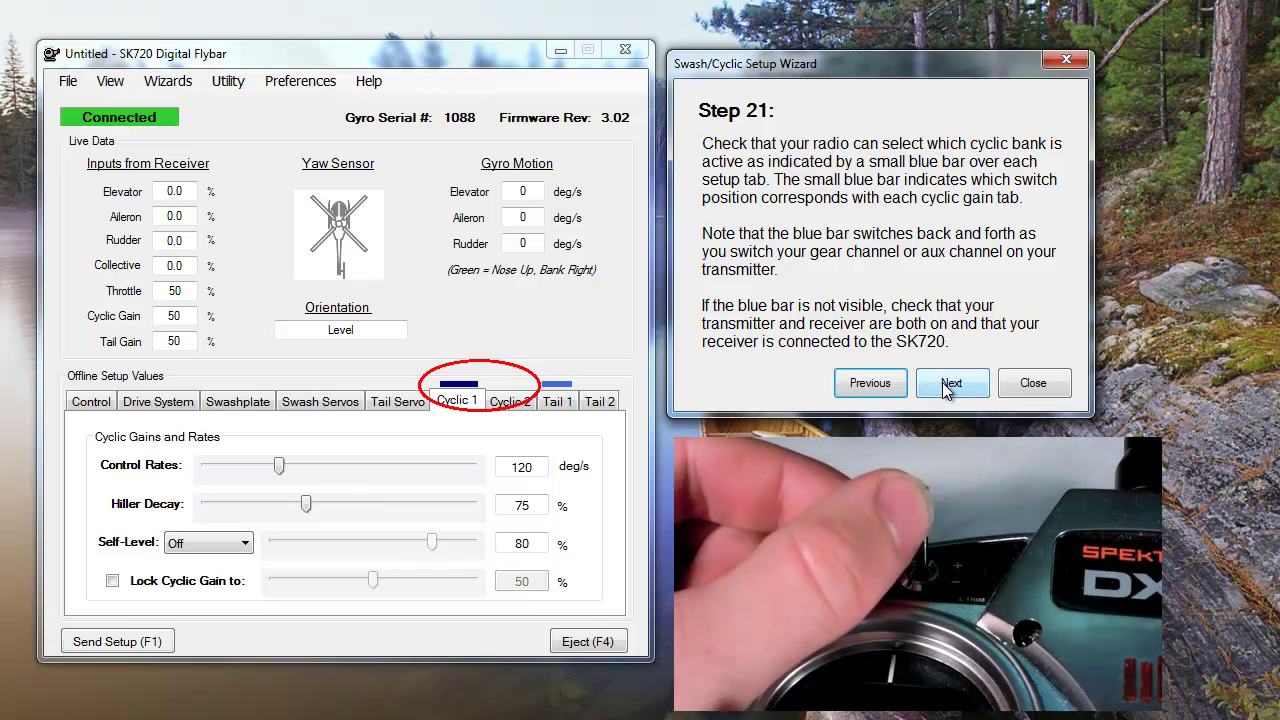
pyautogui.click(945, 385)
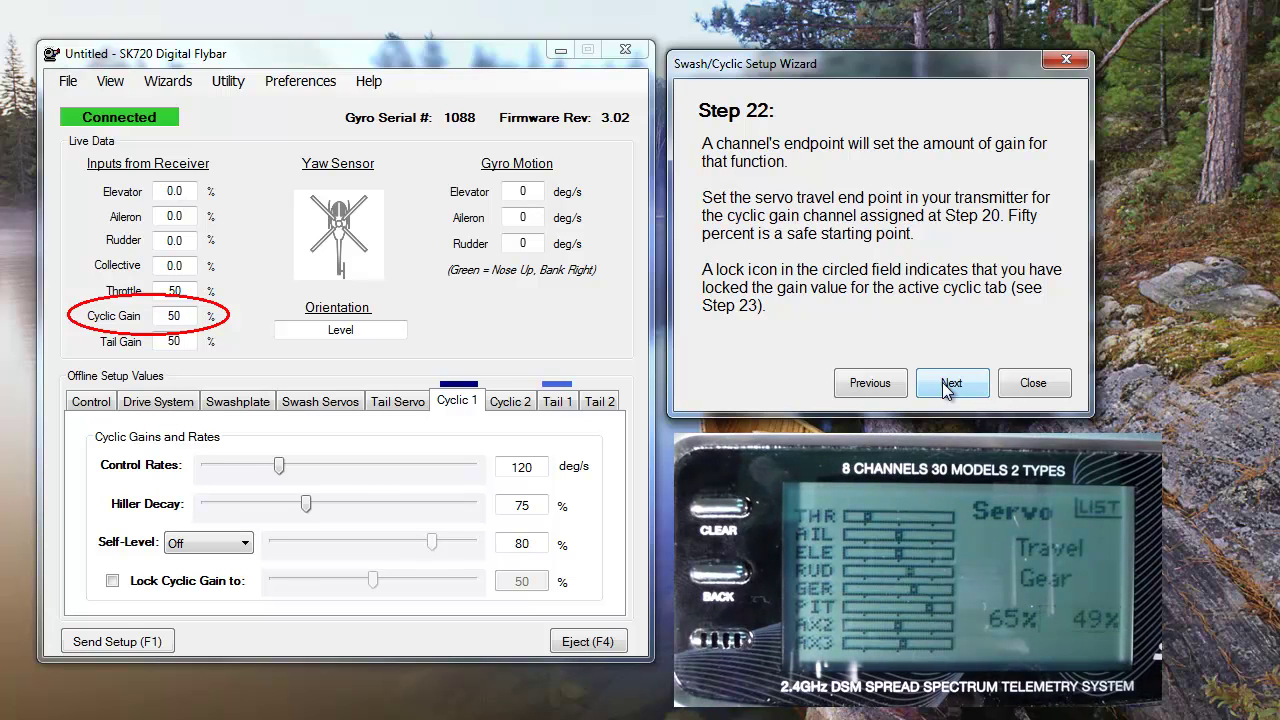
pyautogui.click(942, 382)
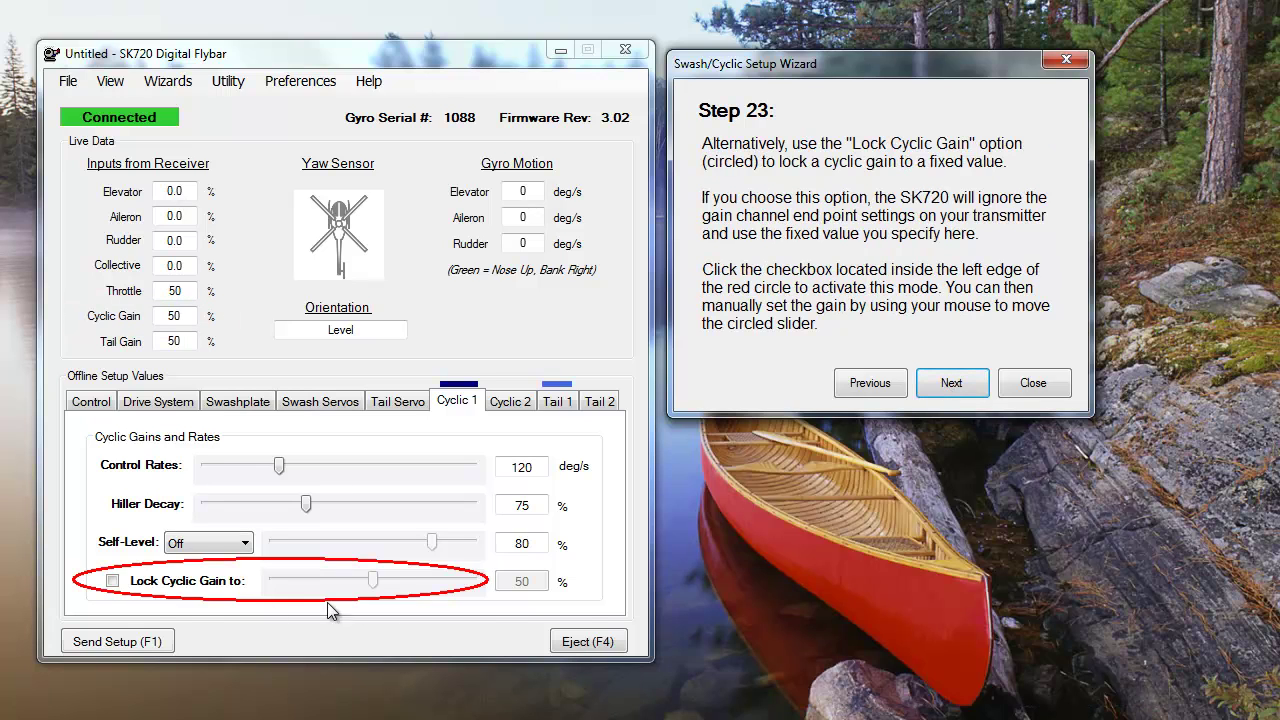
# Try locking the Cyclic 1 gain to a fixed 50%, and unlock it again
pyautogui.click(114, 582)
pyautogui.moveTo(372, 582)
pyautogui.mouseDown()
pyautogui.moveTo(395, 583)
pyautogui.moveTo(373, 583)
pyautogui.mouseUp()
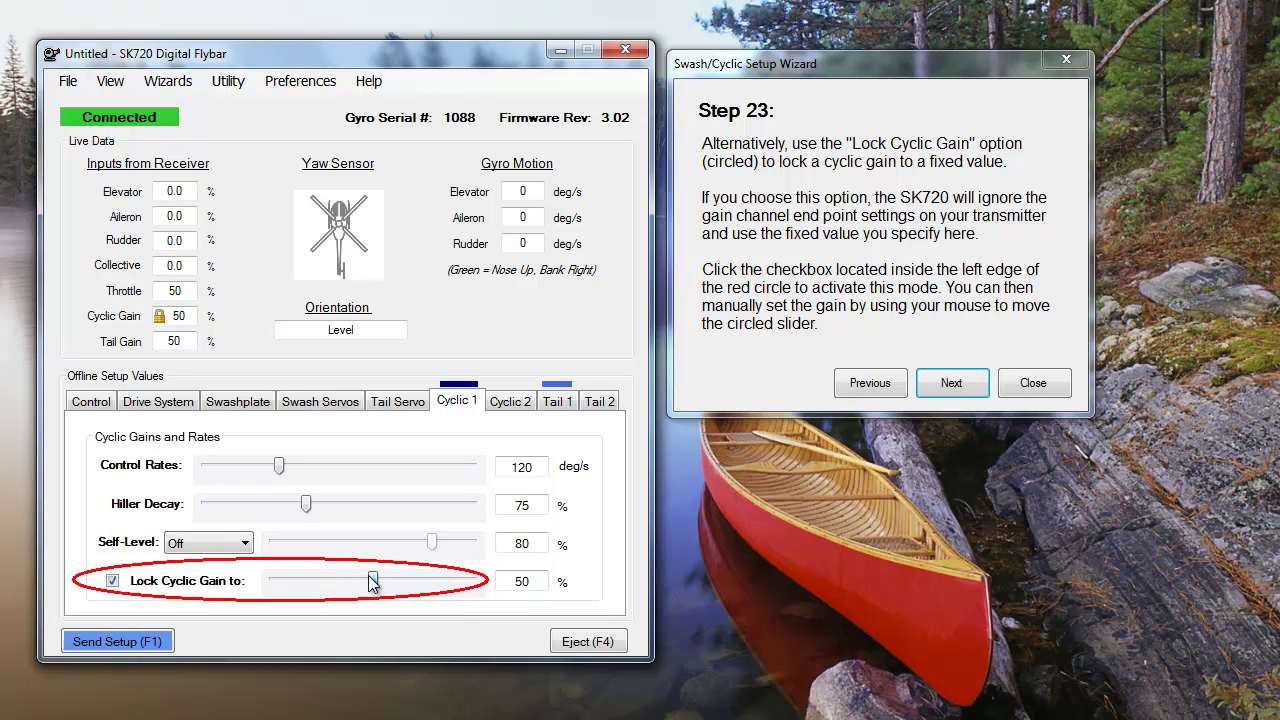
pyautogui.click(114, 584)
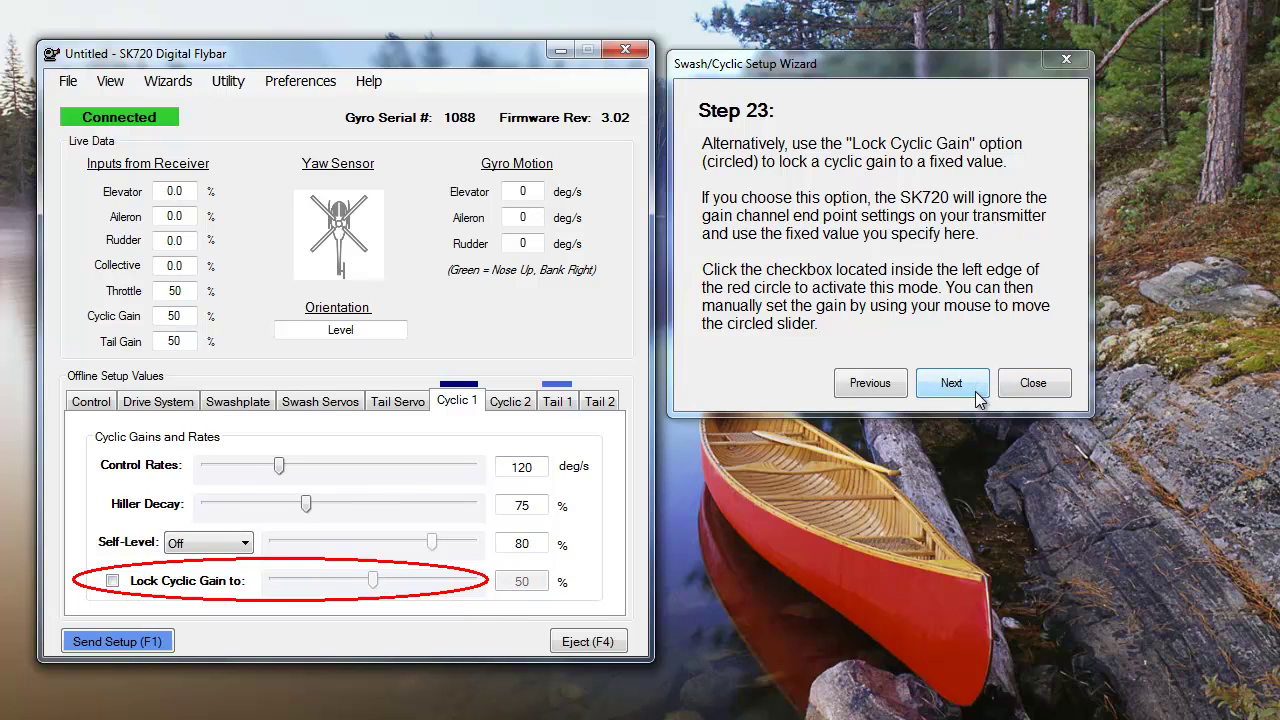
# Advance the wizard through Step 31 to its completion page and close the Swash/Cyclic Setup Wizard
pyautogui.click(976, 392)
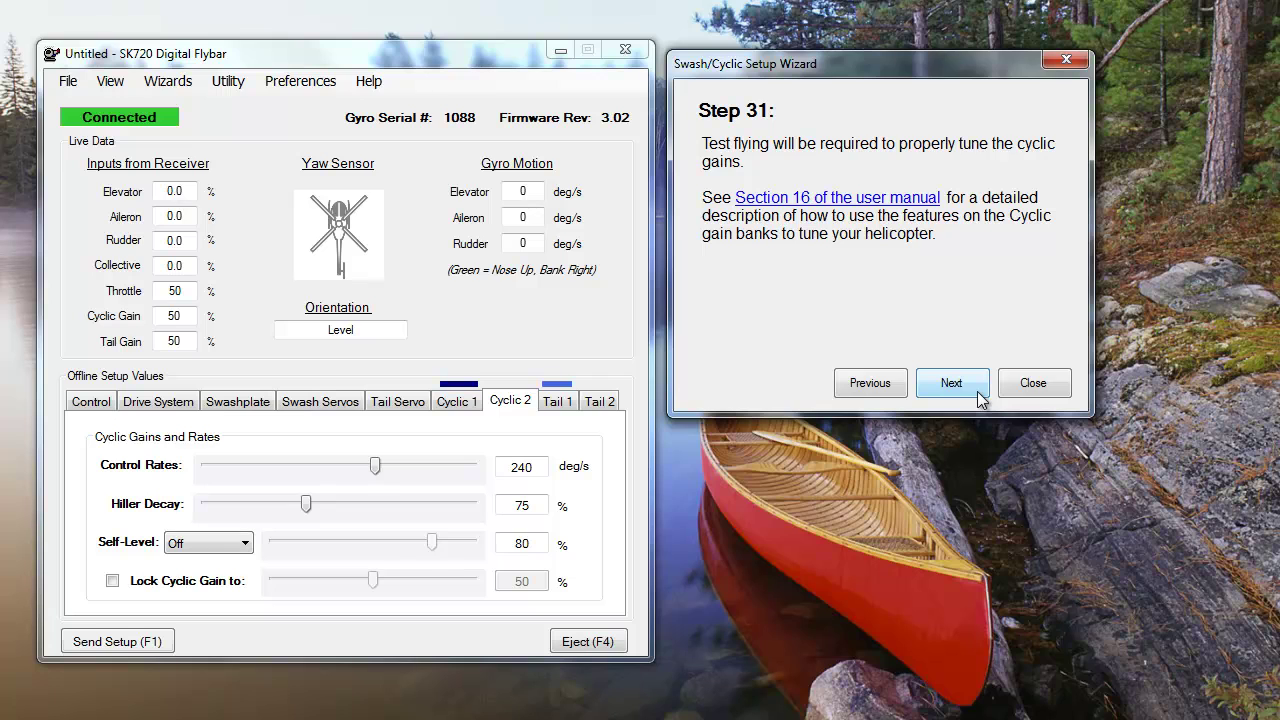
pyautogui.click(951, 384)
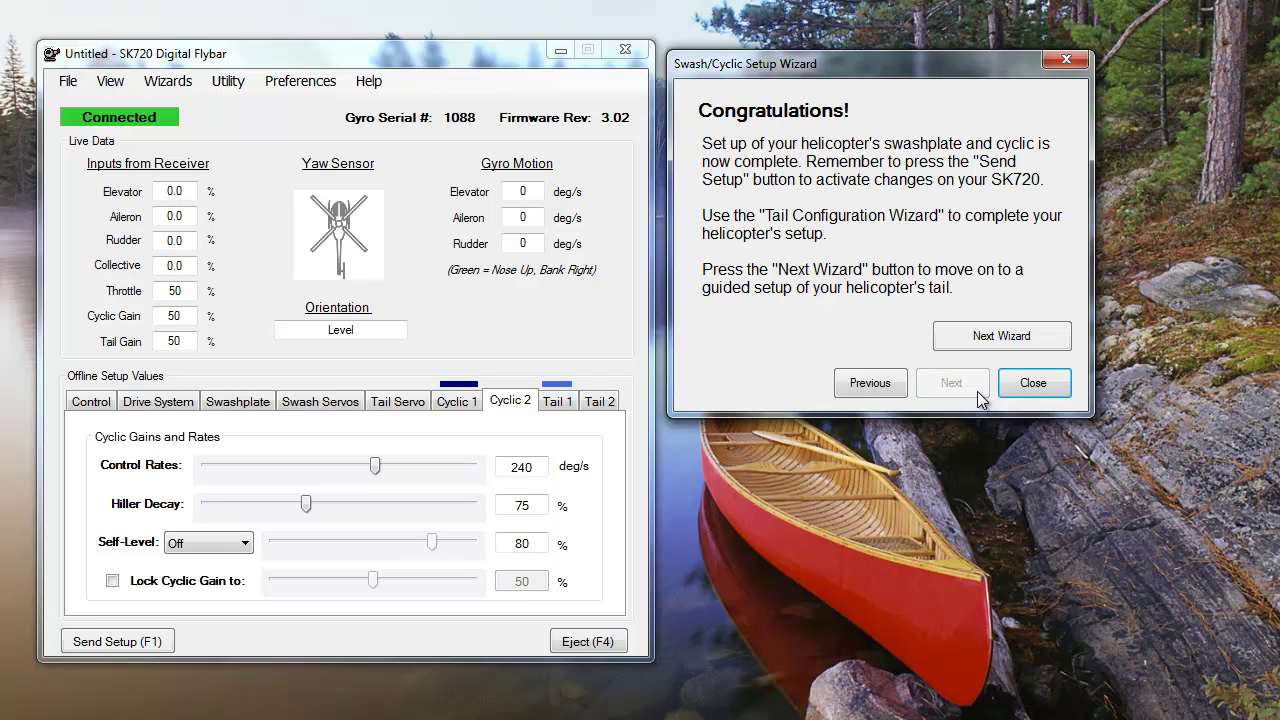
pyautogui.click(1040, 384)
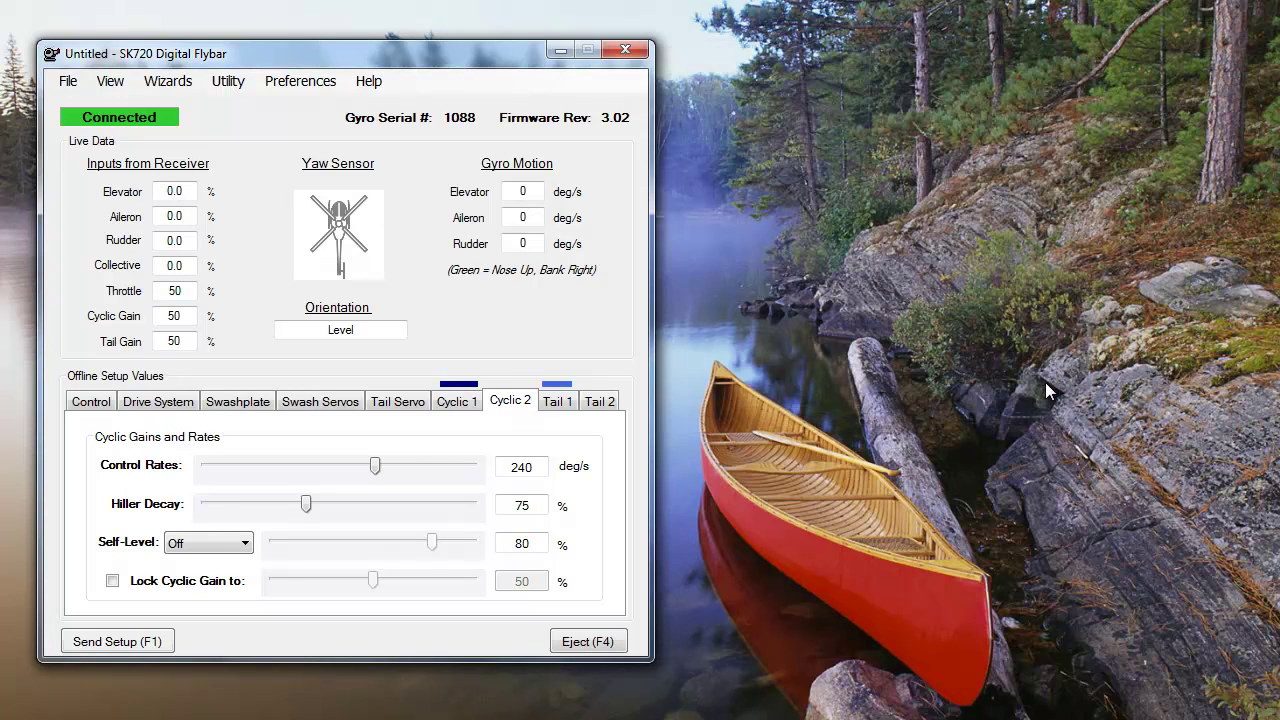